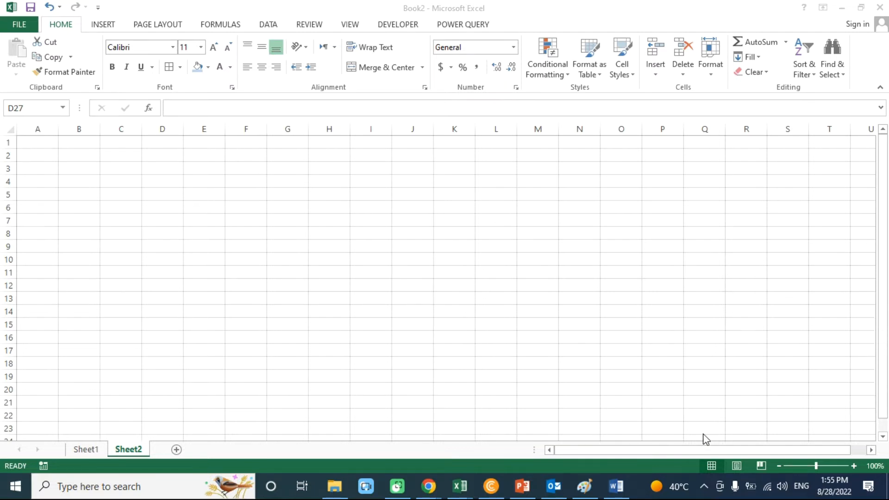
Step: Zoom the empty worksheet in to 140%
click(853, 465)
click(853, 466)
click(853, 466)
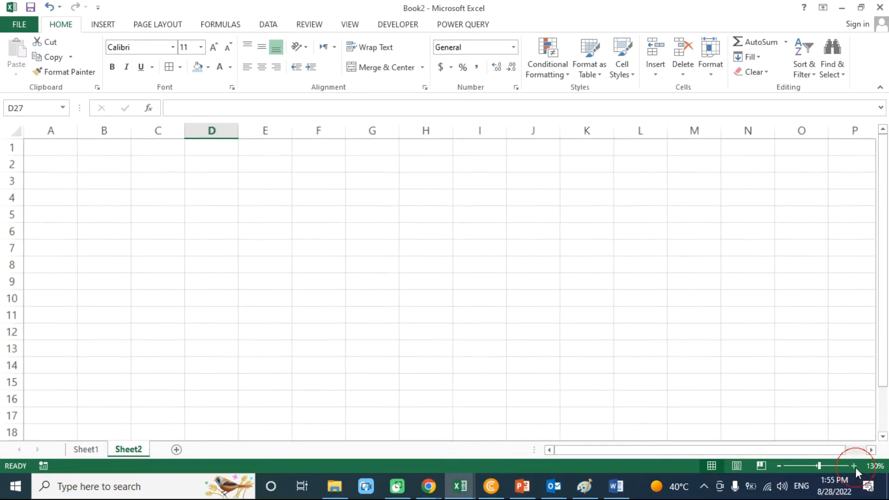
click(853, 465)
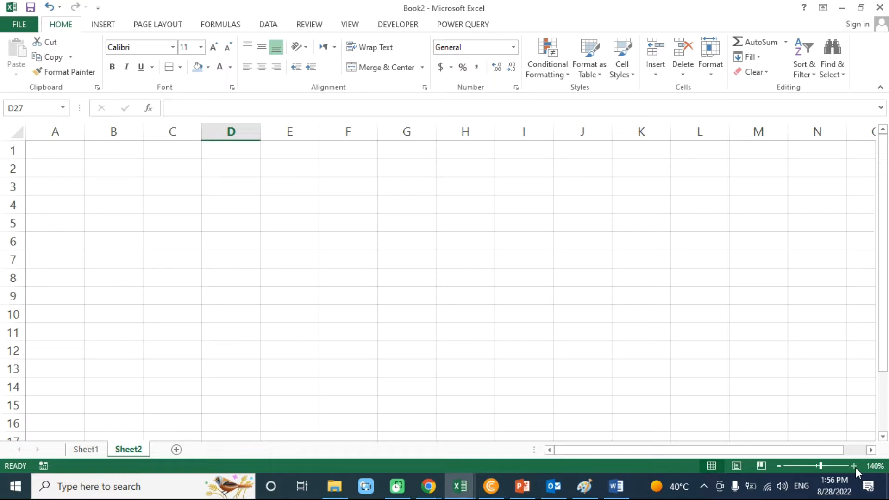
click(337, 240)
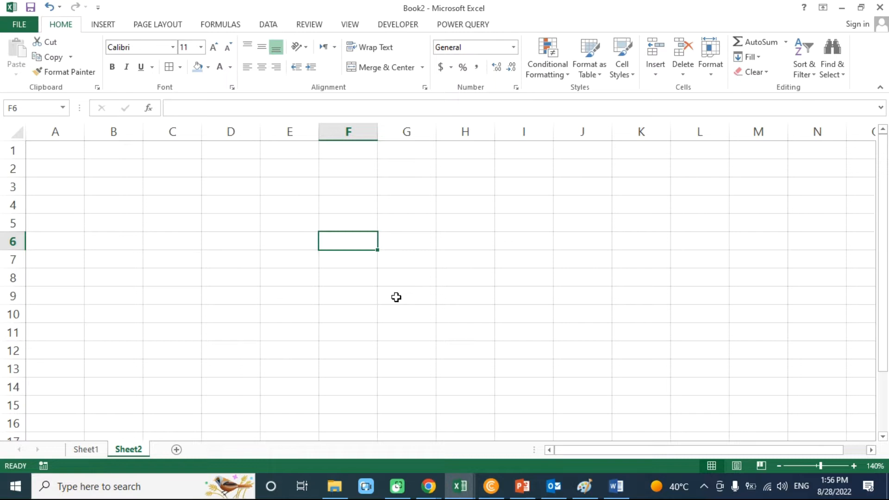
click(221, 315)
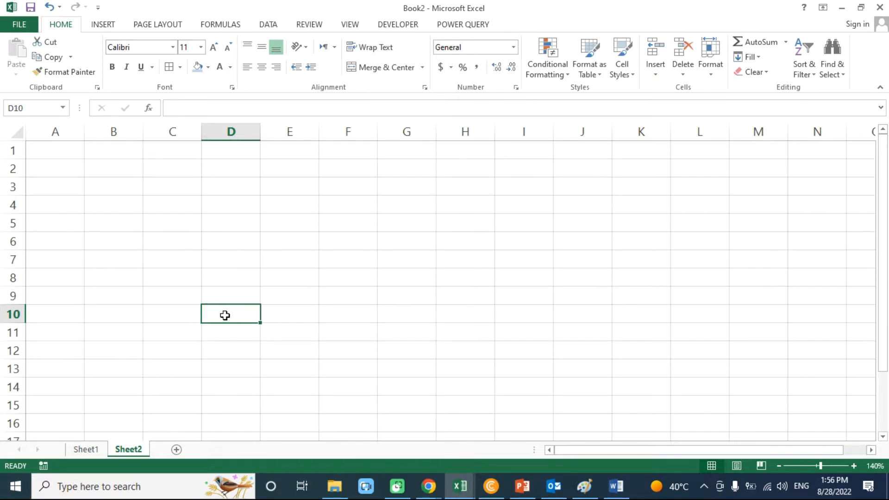
click(480, 212)
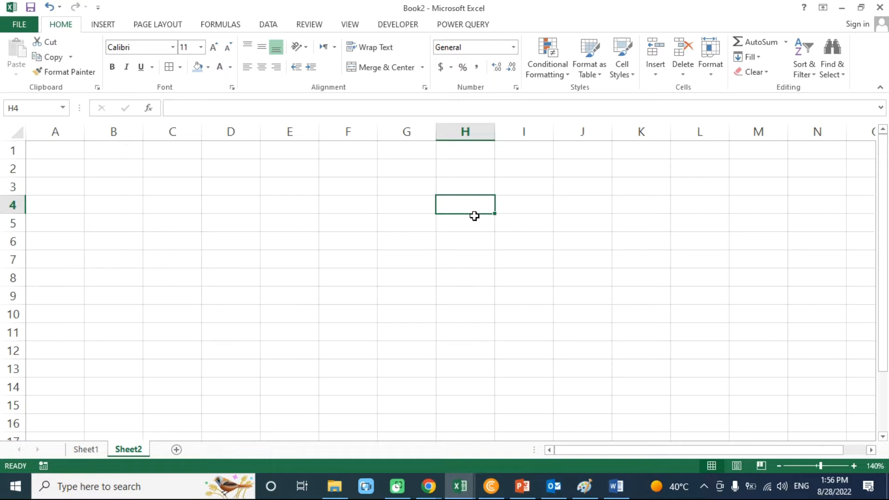
Step: Enter the numbers 57, 45, 86, 54, 75 and 87 down cells C4 to C9
click(167, 205)
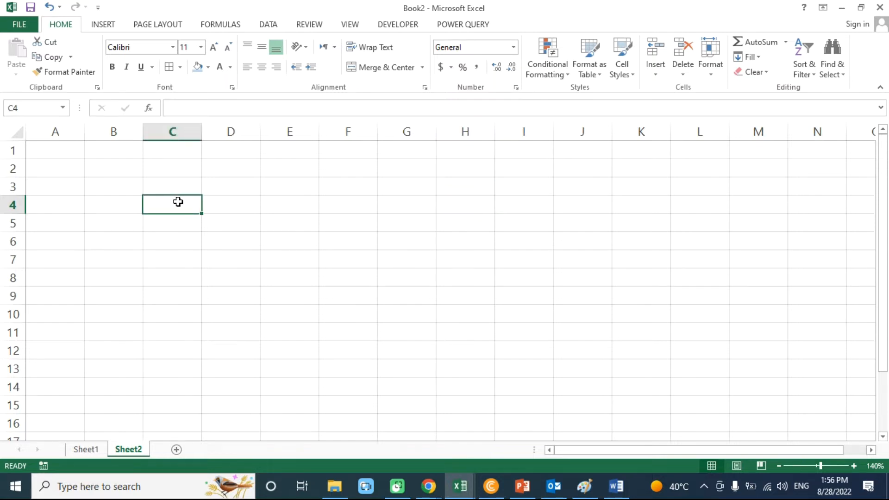
text(57)
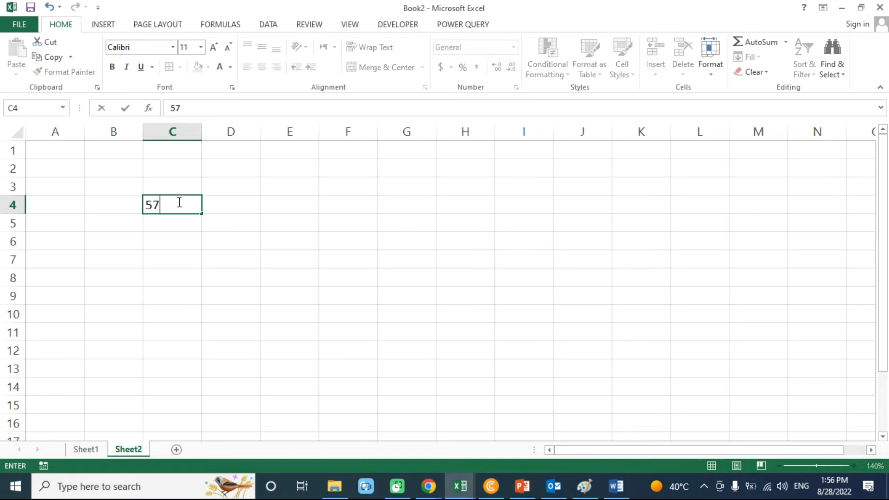
key(Return)
text(45)
key(Return)
text(86)
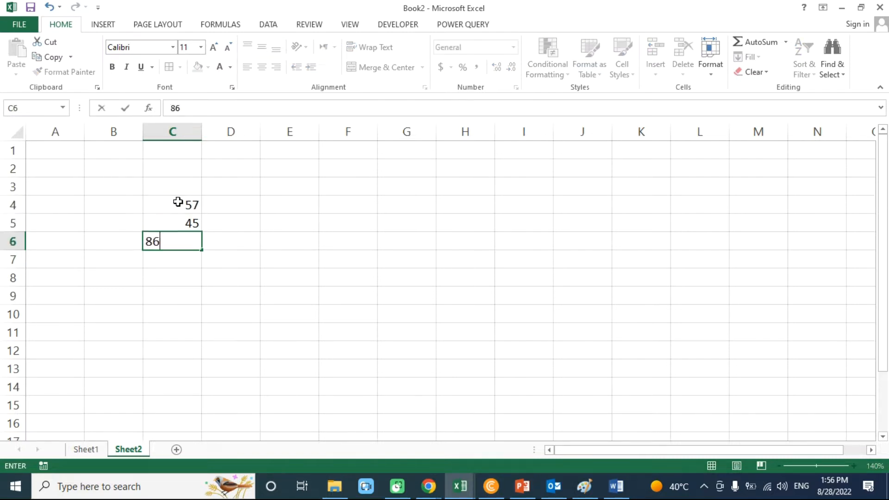
key(Return)
text(54)
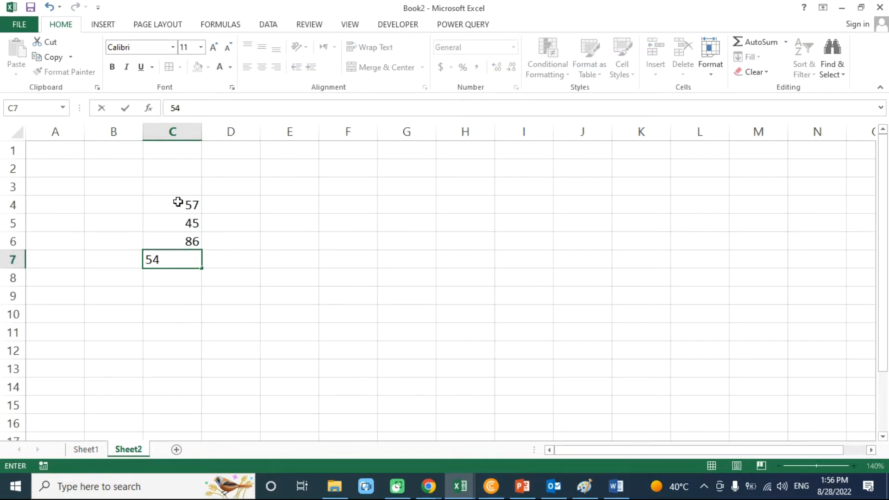
key(Return)
text(75)
key(Return)
text(8)
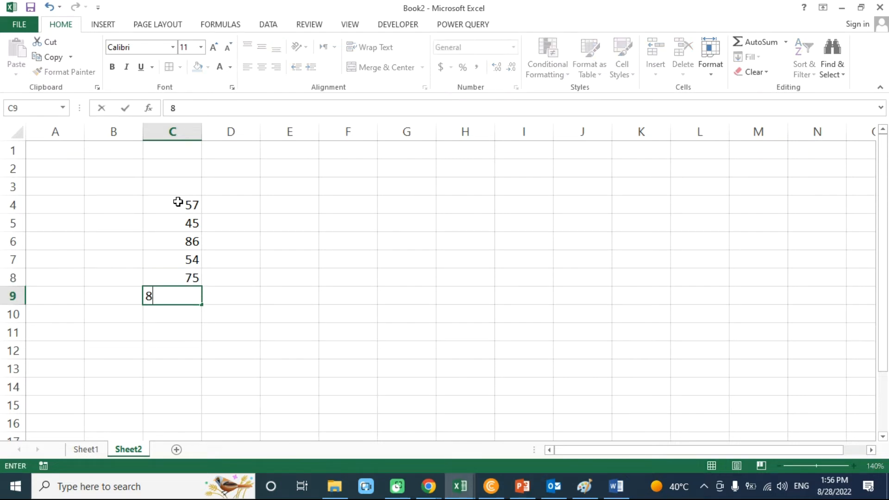
text(7)
key(Return)
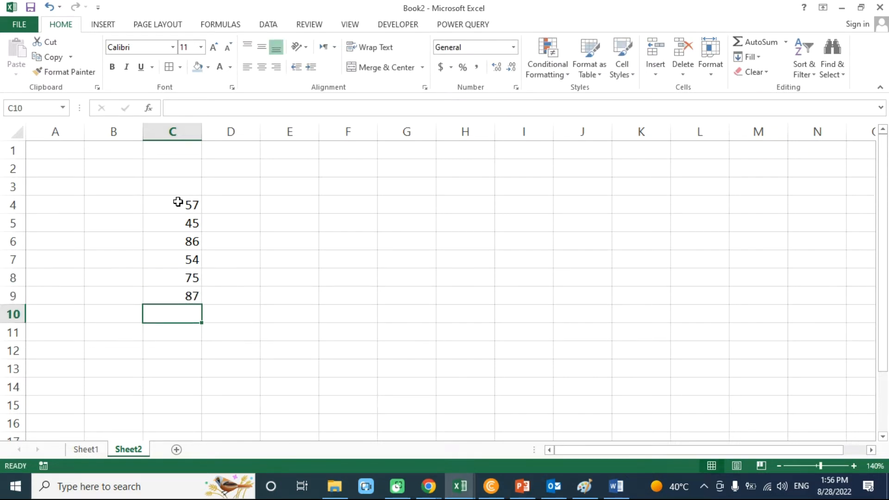
Step: Enter the numbers 57, 85, 65, 85, 86 and 35 down cells D4 to D9
click(243, 200)
text(57)
key(Return)
text(85)
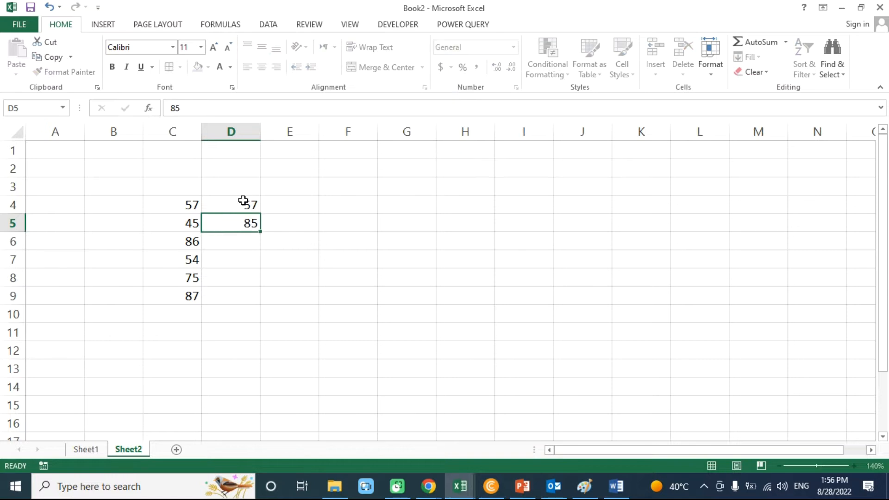
key(Return)
text(65)
key(Return)
text(85)
key(Return)
text(74.91.)
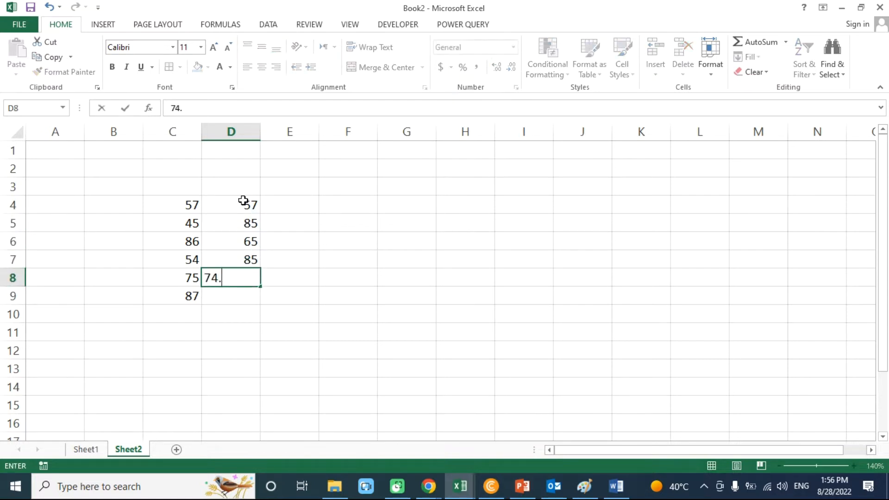
key(Return)
text(35)
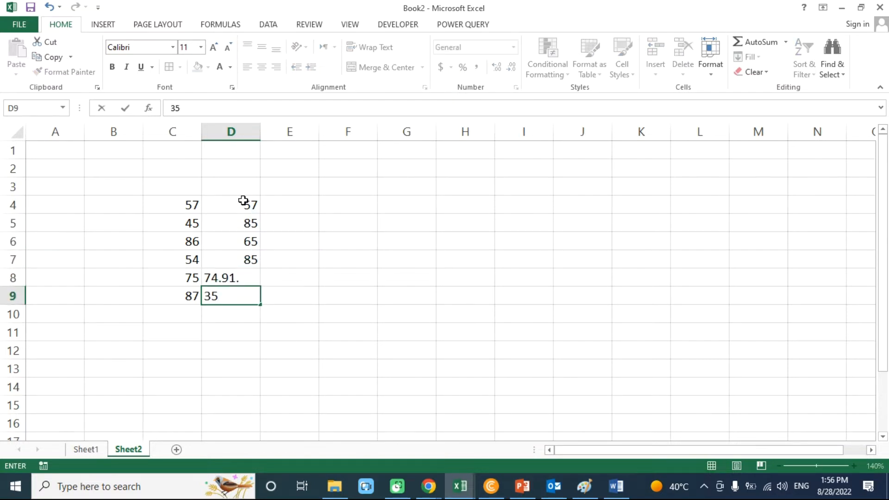
key(Up)
text(86)
key(Tab)
Step: Add the heading "Total" in cell E3, above the column beside the two number lists
key(Up)
key(Up)
key(Up)
key(Up)
key(Up)
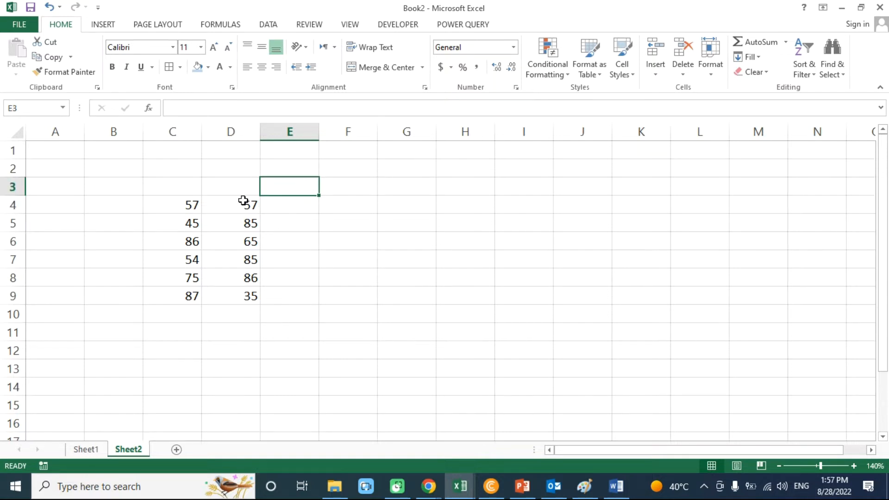
text(Total)
key(Return)
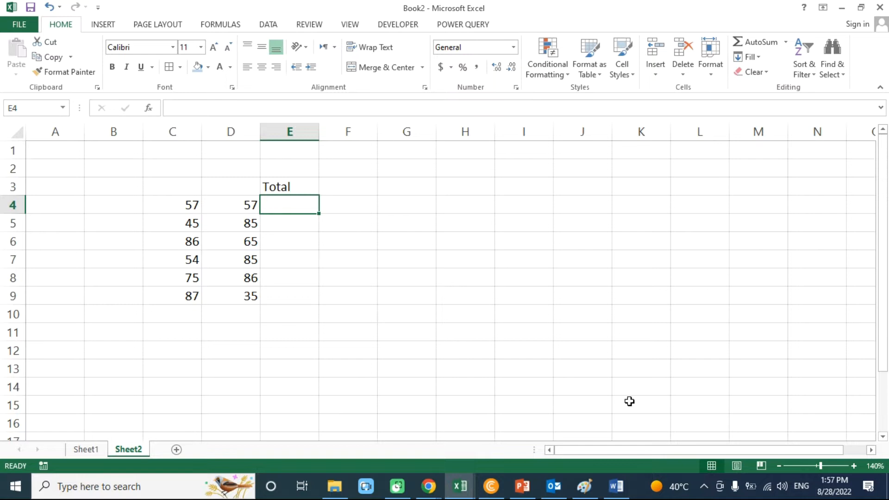
Step: Change the first number of the second list, in cell D4, to 81
key(Left)
text(81)
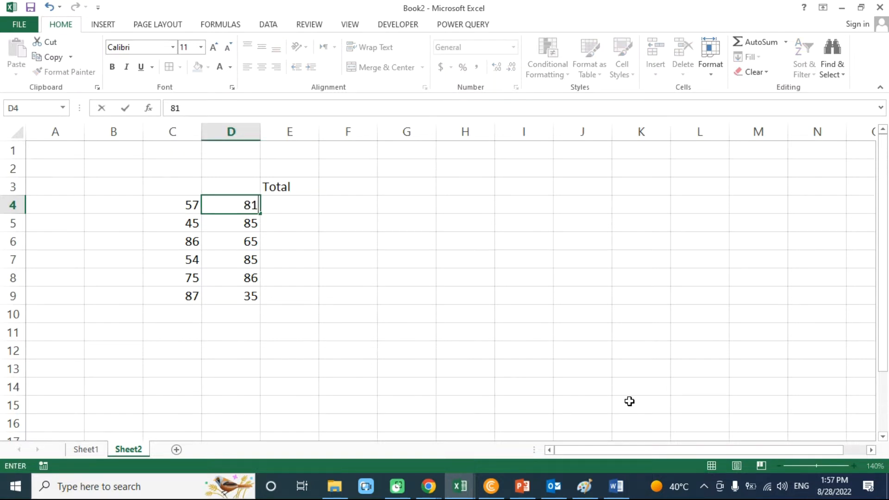
key(ctrl+Return)
Step: Enter the formula =C4+D4 in cell E4 to total the first row
key(Right)
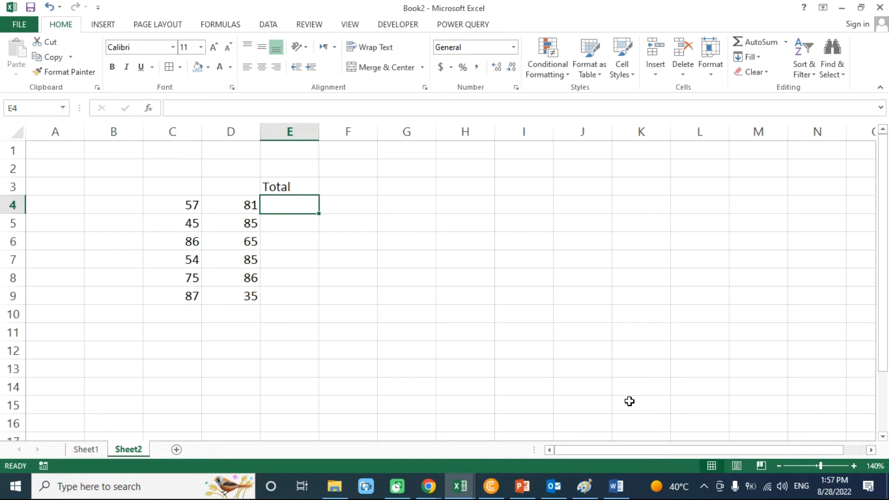
text(=)
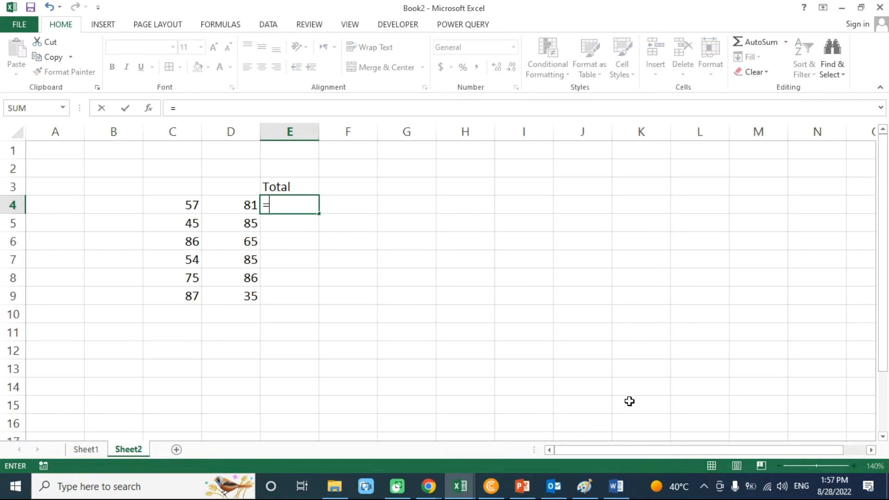
text(C)
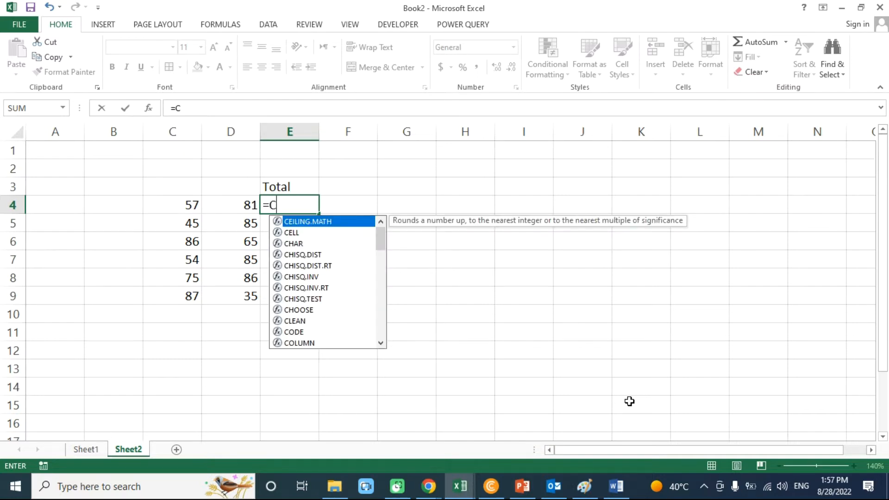
text(4+D4)
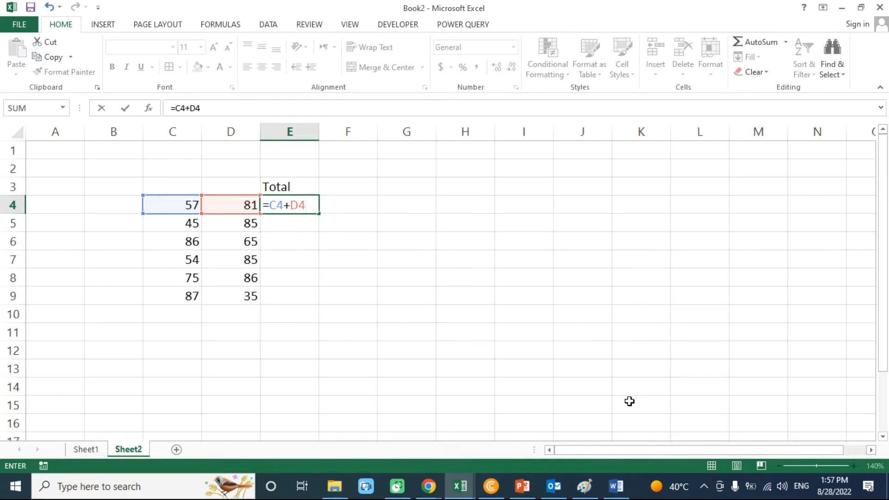
key(Return)
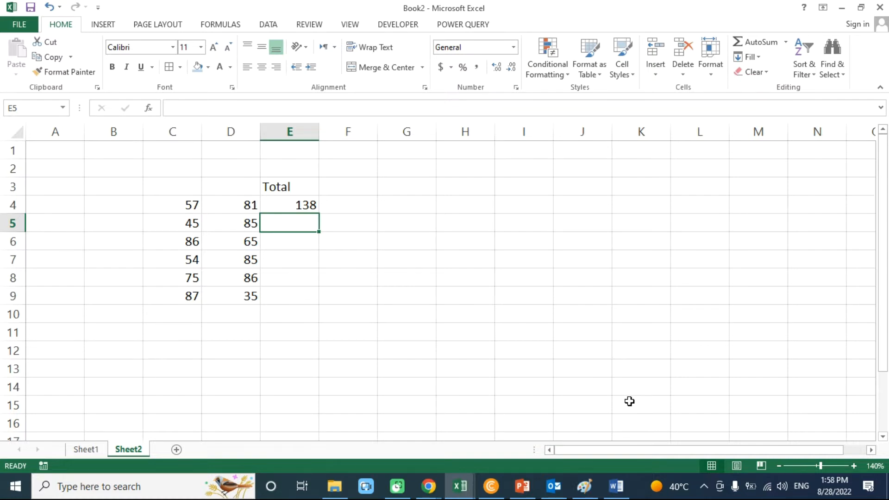
Step: Enter the formula =SUM(C5,D5) in cell E5 to total the second row
key(Up)
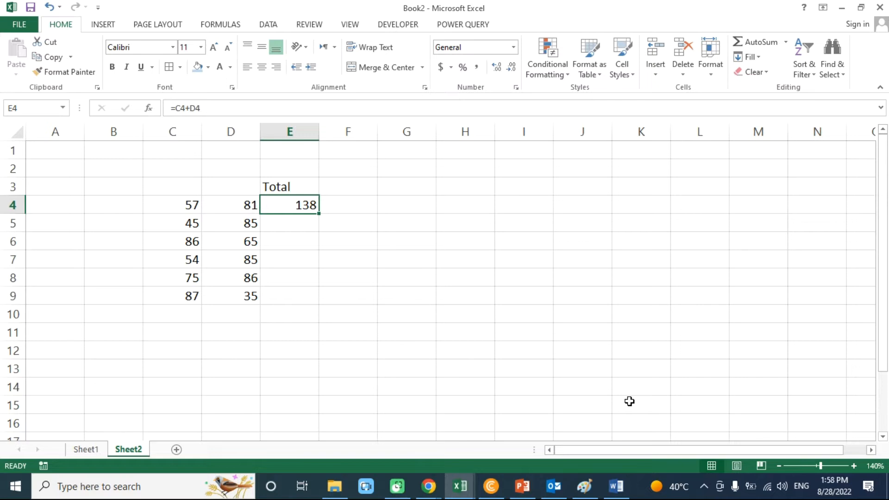
key(Down)
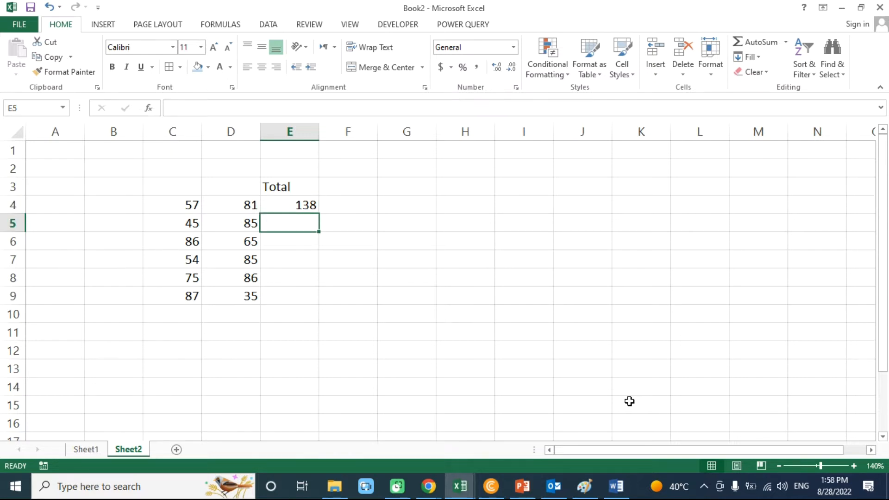
text(=SUM)
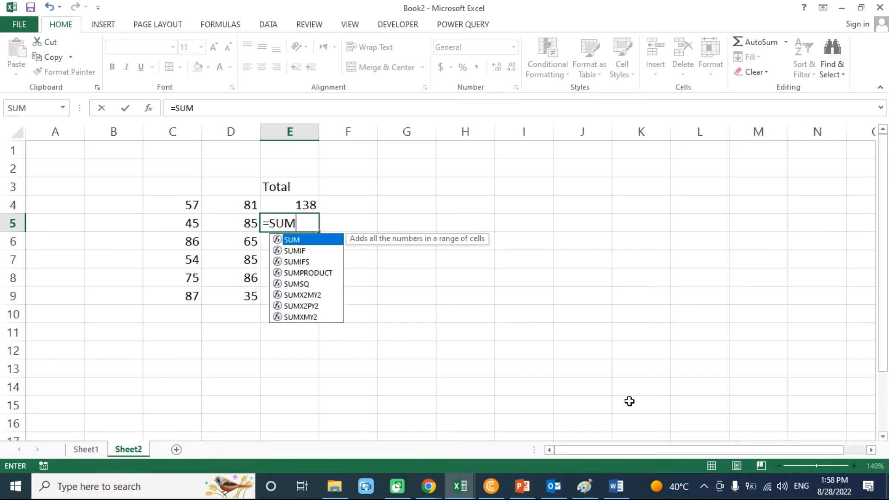
text(()
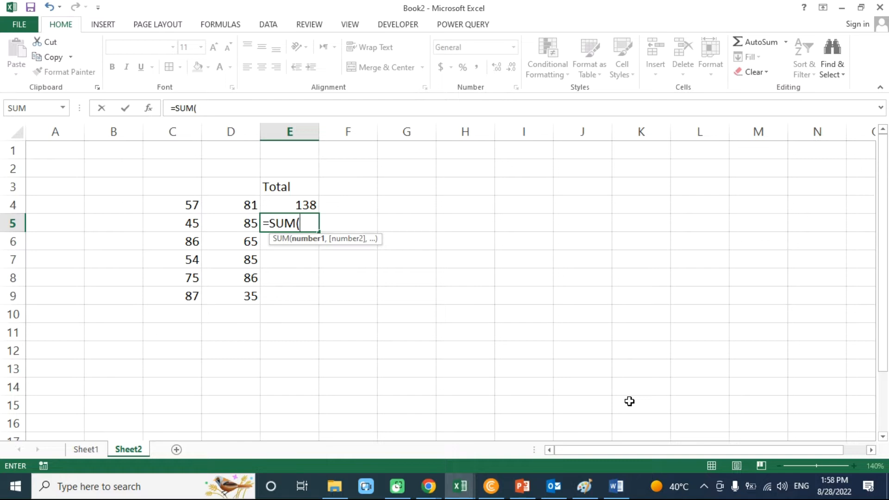
text(C)
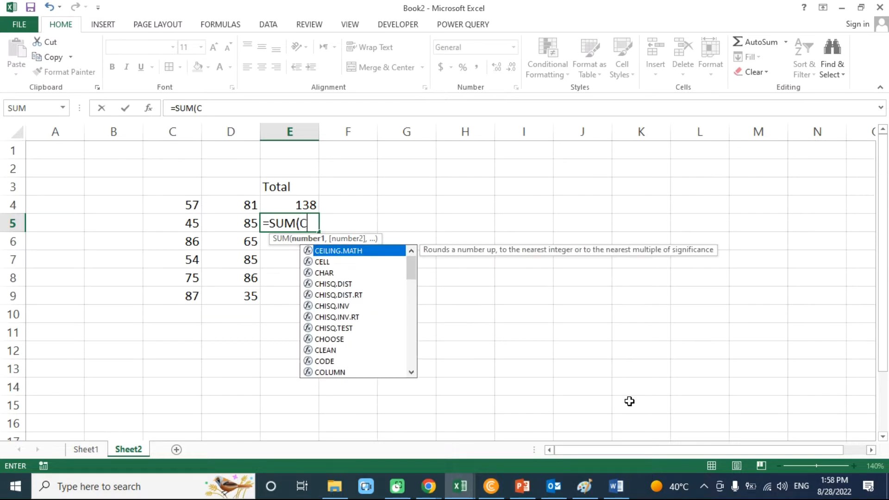
text(5)
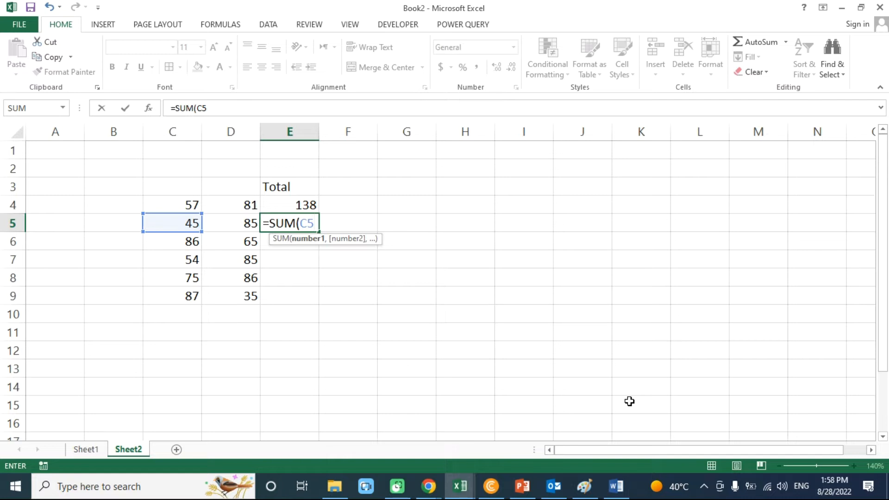
text(,)
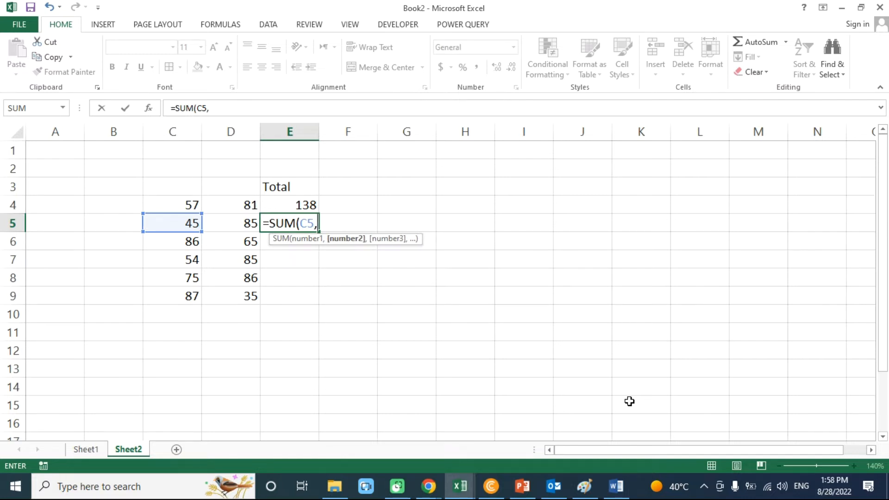
text(D)
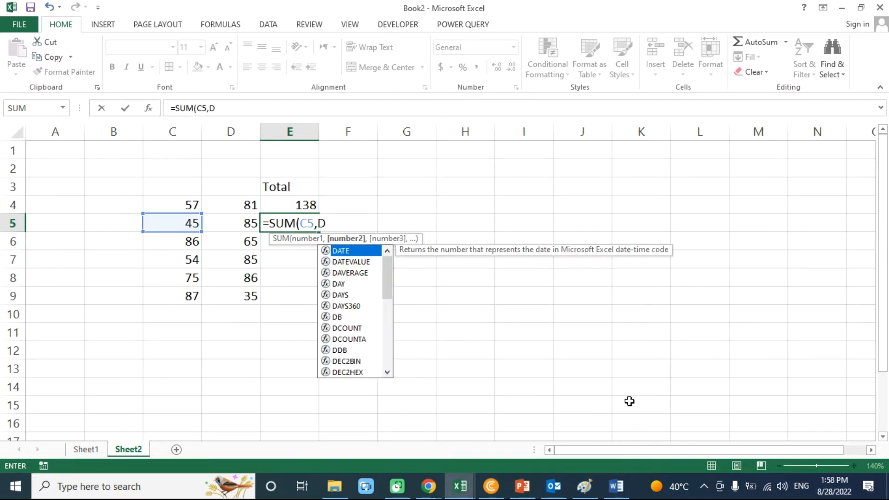
text(5))
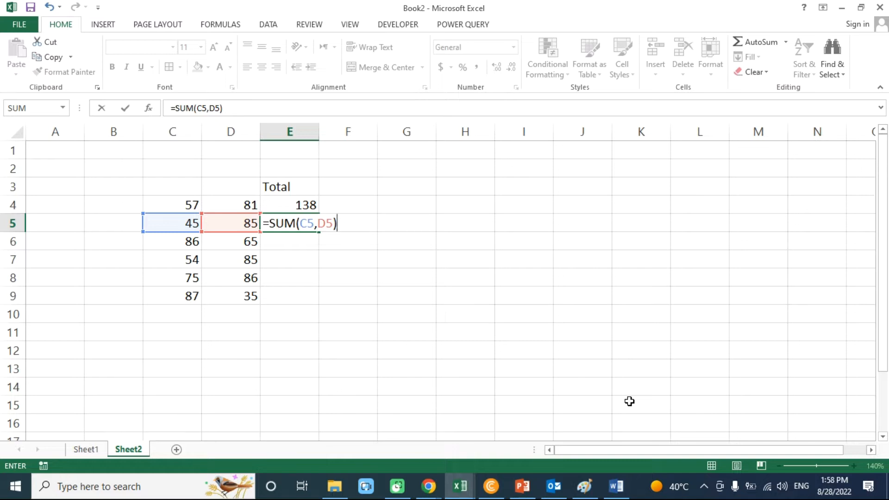
key(Return)
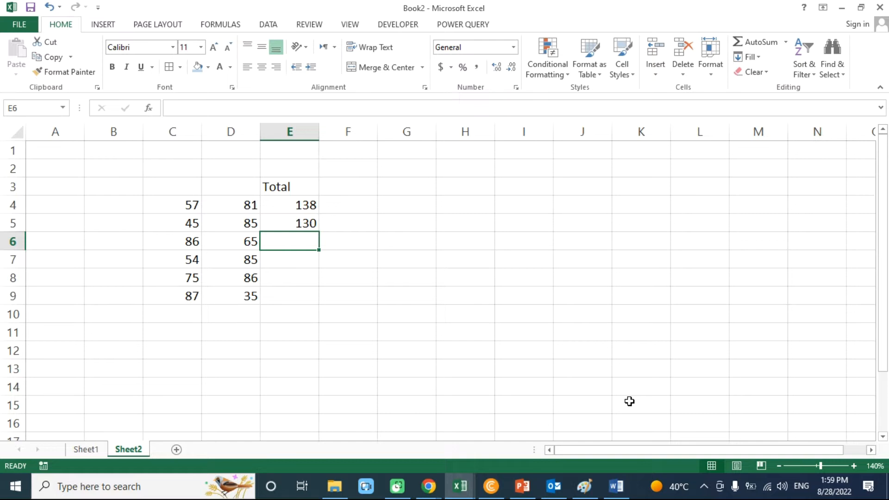
Step: Enter the sample number 65 in cell C12, below the two number lists
key(Down)
key(Down)
key(Down)
key(Down)
key(Down)
key(Down)
key(Down)
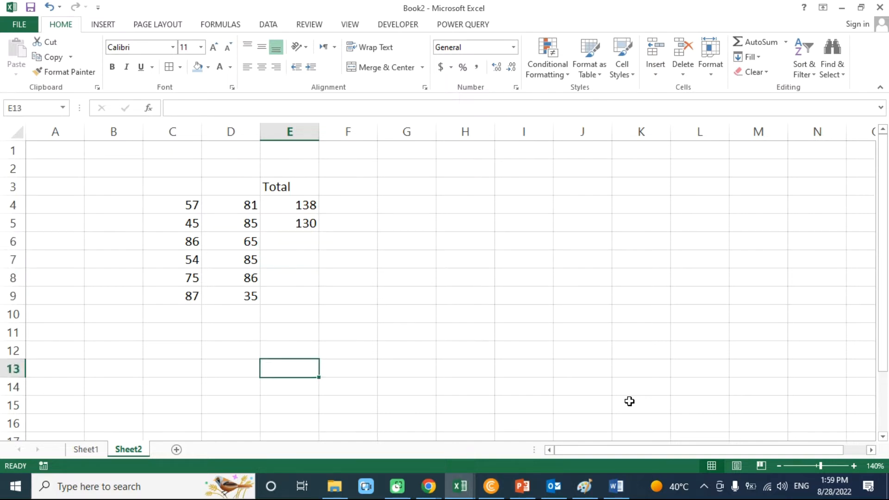
key(Up)
key(Left)
key(Left)
text(65)
key(Return)
Step: Enter the number 86 in cell E12, leaving cell D12 empty
key(Right)
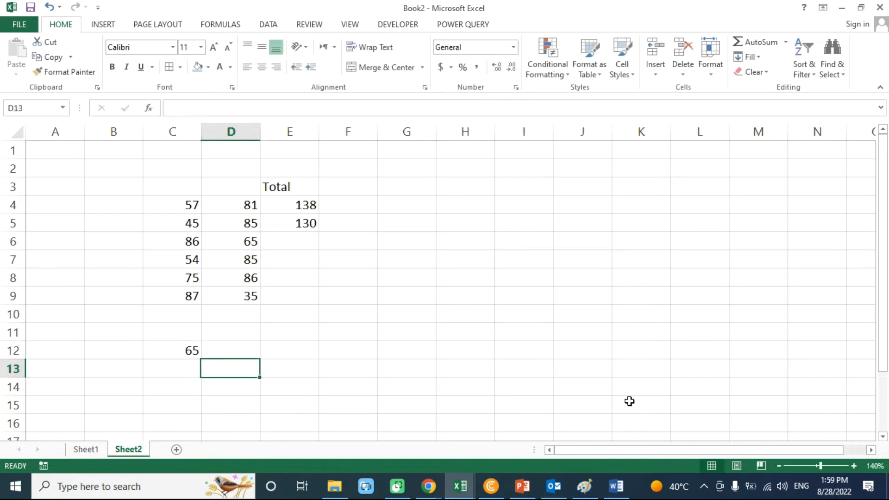
key(Up)
key(Right)
text(86)
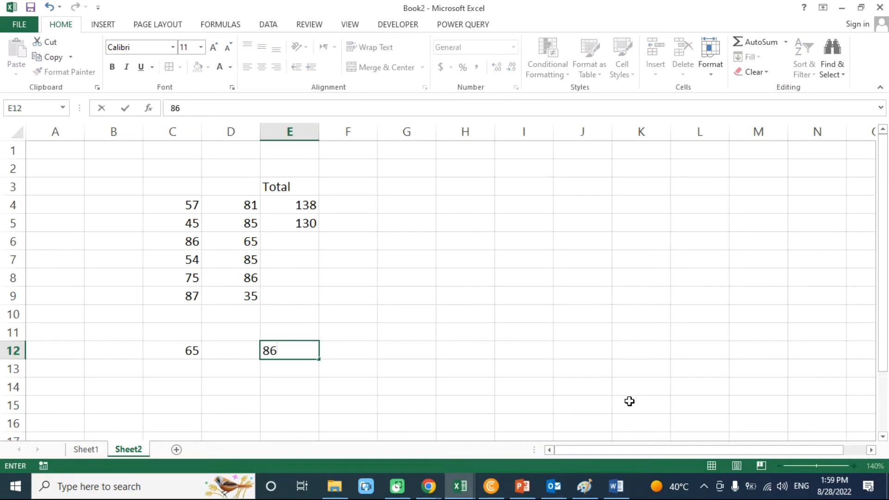
key(Right)
Step: Enter the number 98 in cell F8, away from the other sample numbers
key(Up)
key(Up)
key(Up)
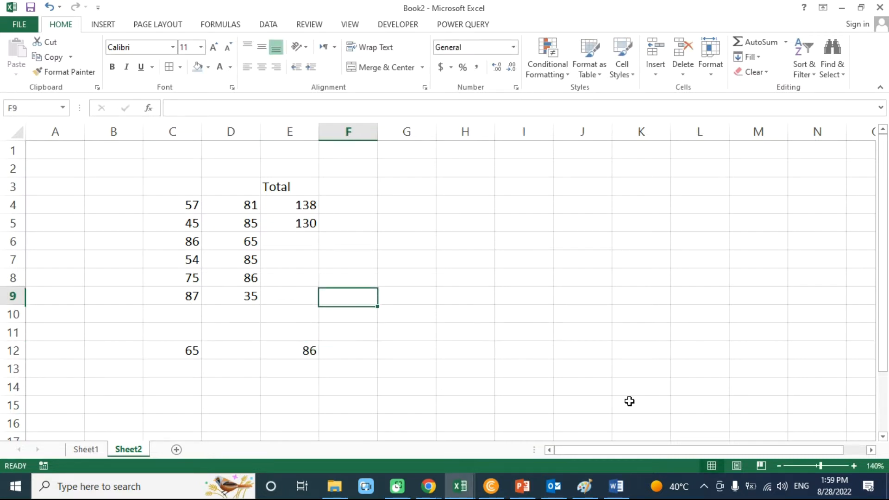
key(Up)
text(98)
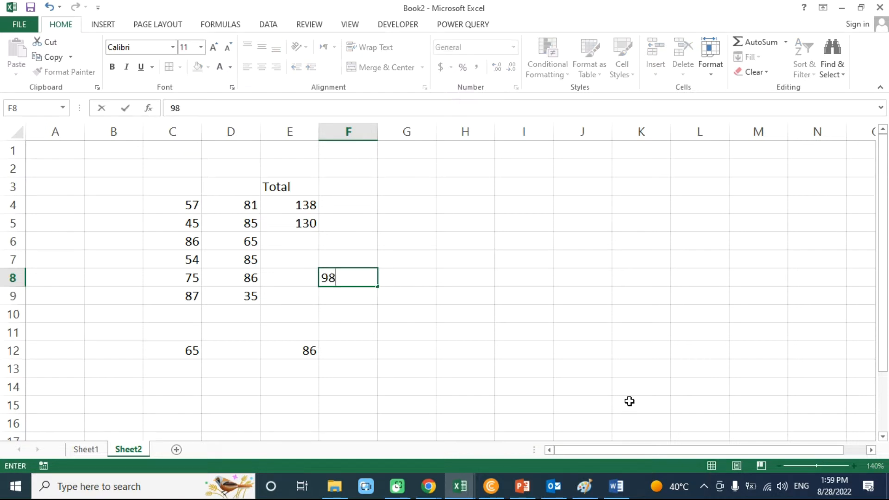
key(Down)
Step: Enter the formula =SUM(C12,E12,F8) in cell G12 to add the three scattered numbers
key(Down)
key(Down)
key(Down)
key(Down)
key(Right)
key(Up)
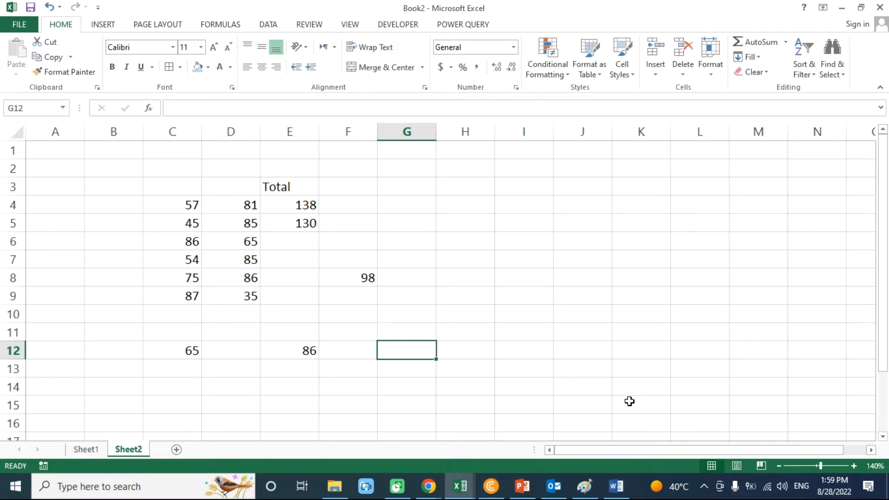
text(=S)
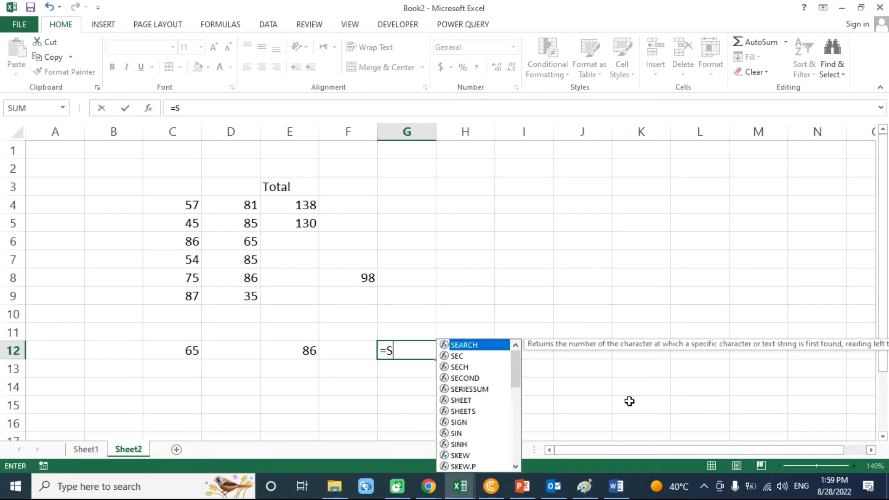
text(UM()
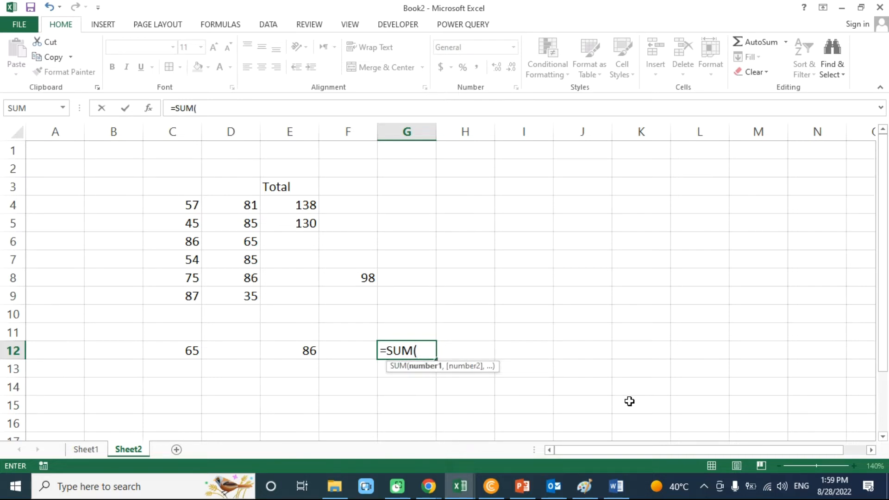
text(C12)
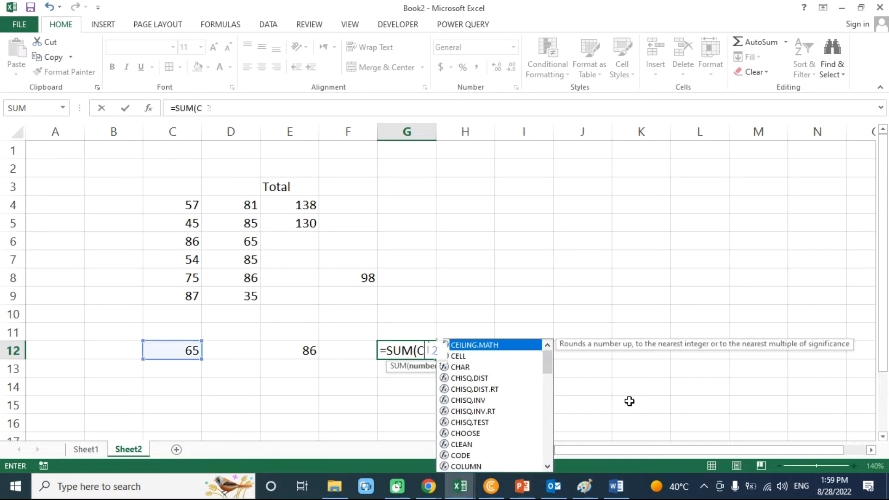
text(,D12)
key(BackSpace)
key(BackSpace)
key(BackSpace)
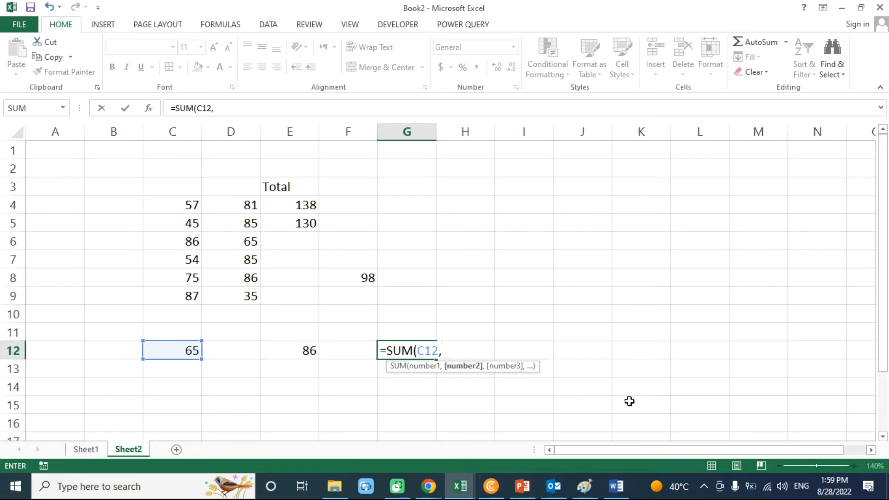
text(E12)
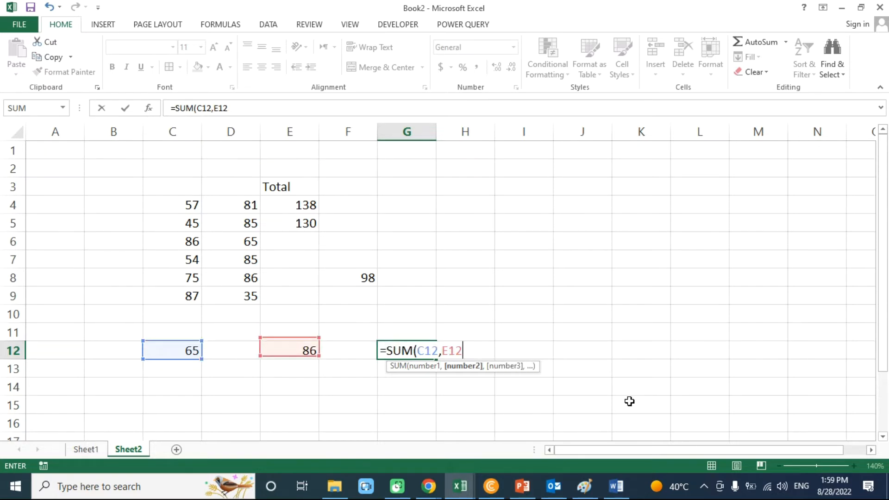
text(,)
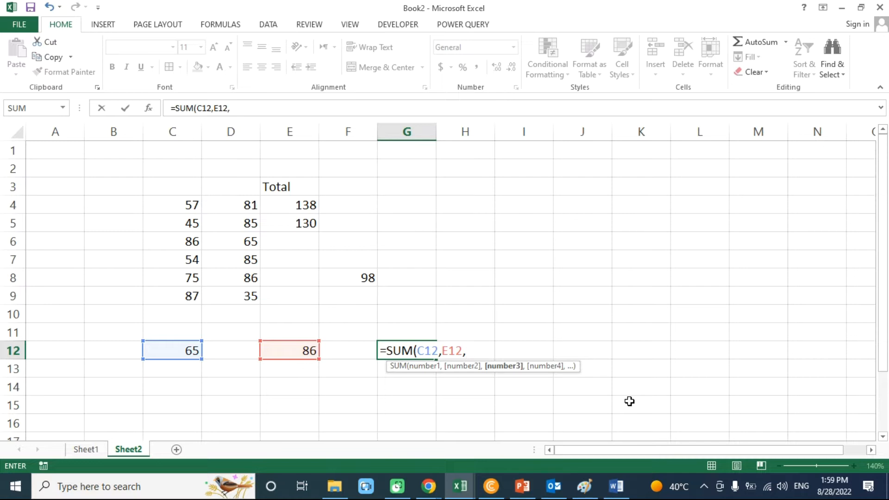
text(f)
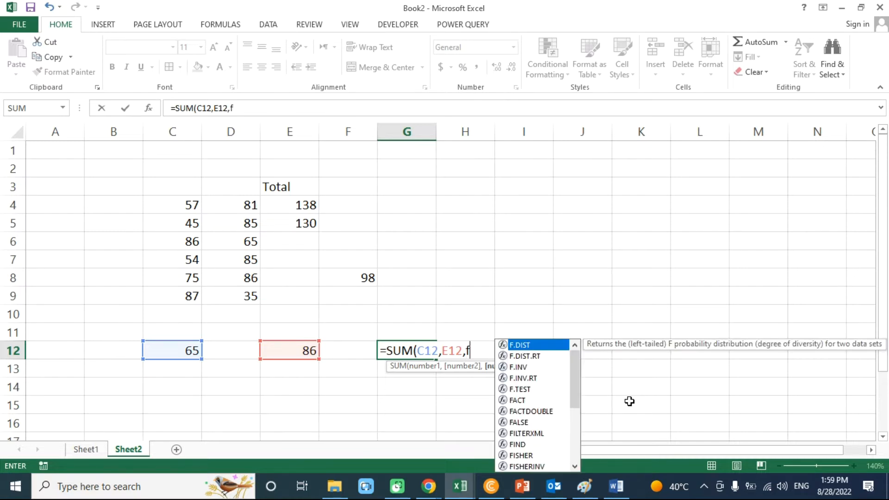
key(BackSpace)
text(F8)
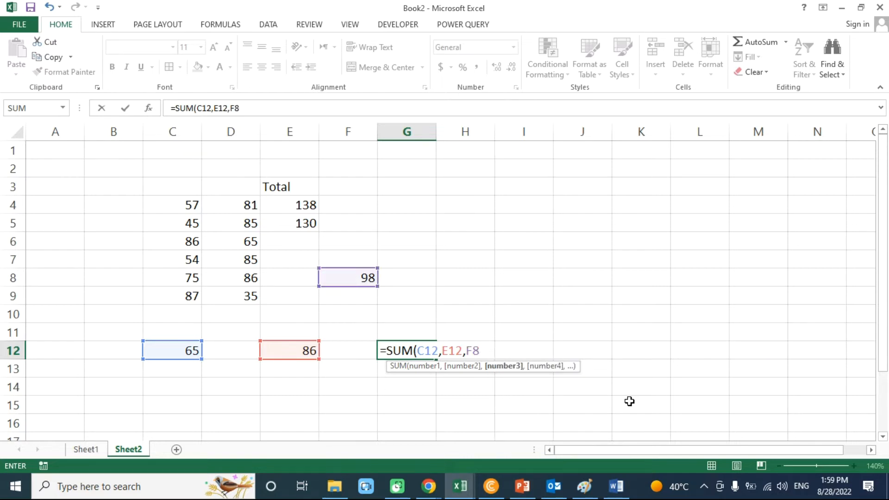
text())
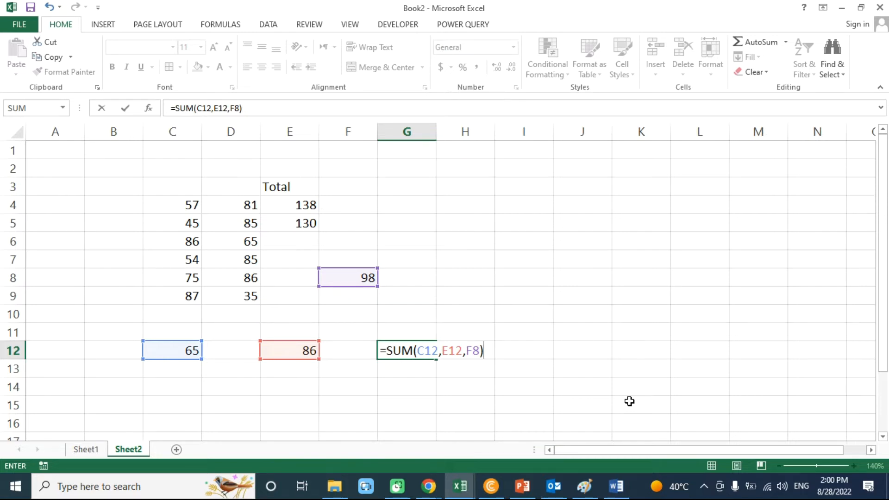
key(Return)
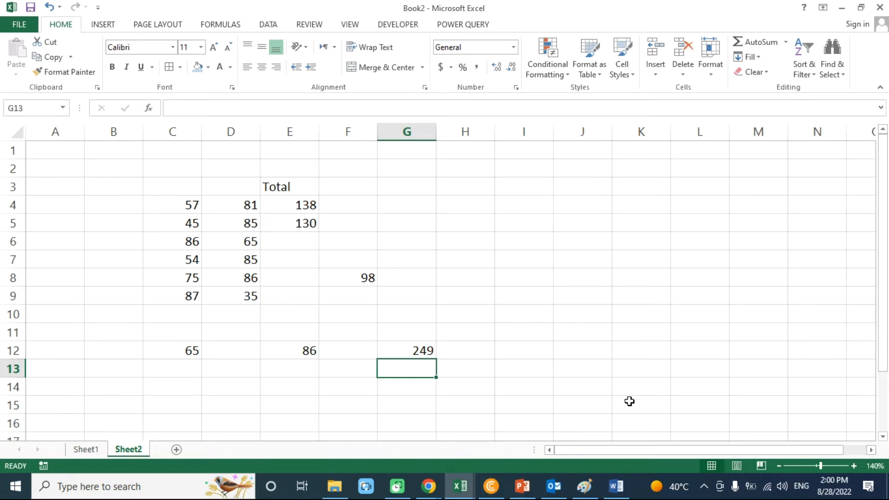
Step: Change the number in cell C12 to 754 to test the scattered-cell total
key(Up)
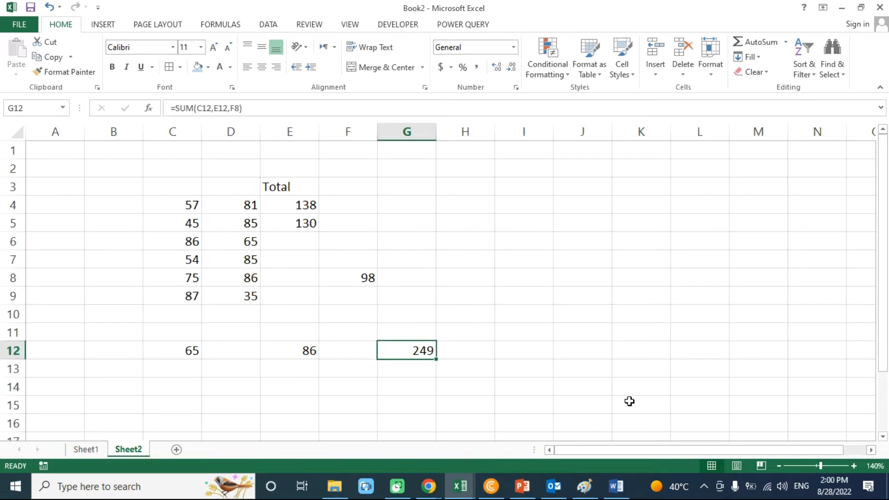
key(Left)
key(Left)
key(Left)
key(Left)
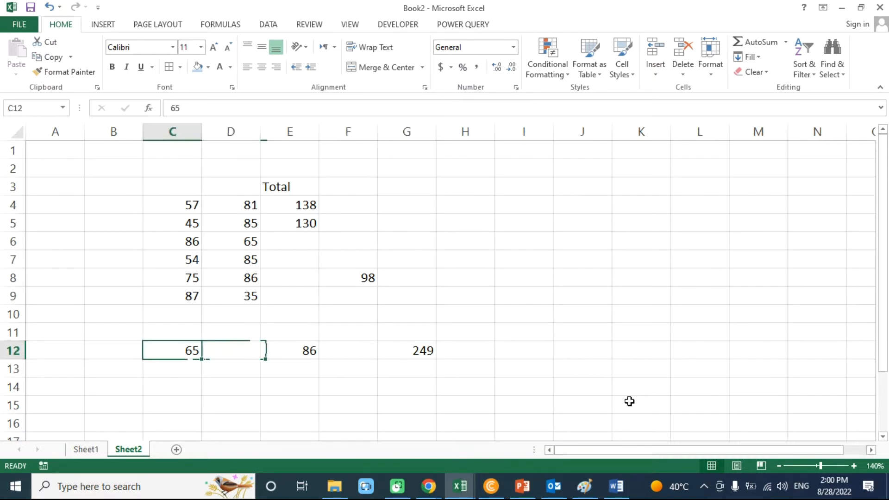
text(7)
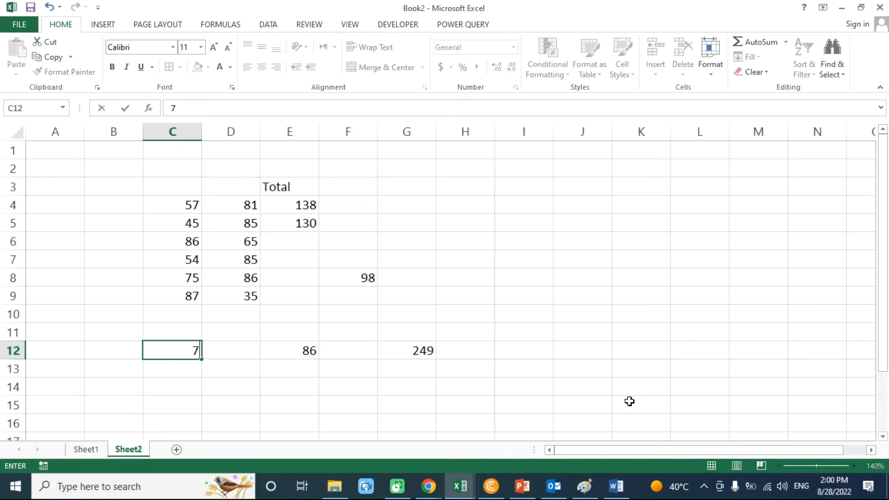
text(54)
key(Return)
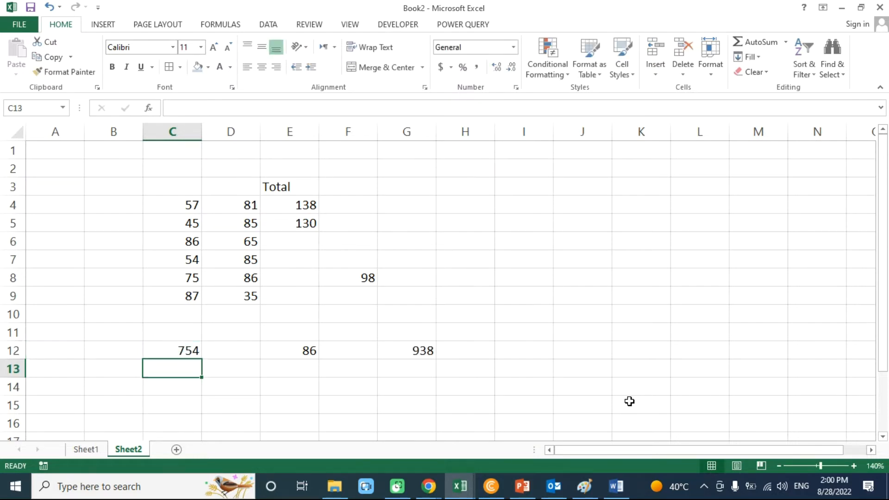
Step: Clear the contents of cells C12 through H12, including the SUM formula
key(Up)
key(Right)
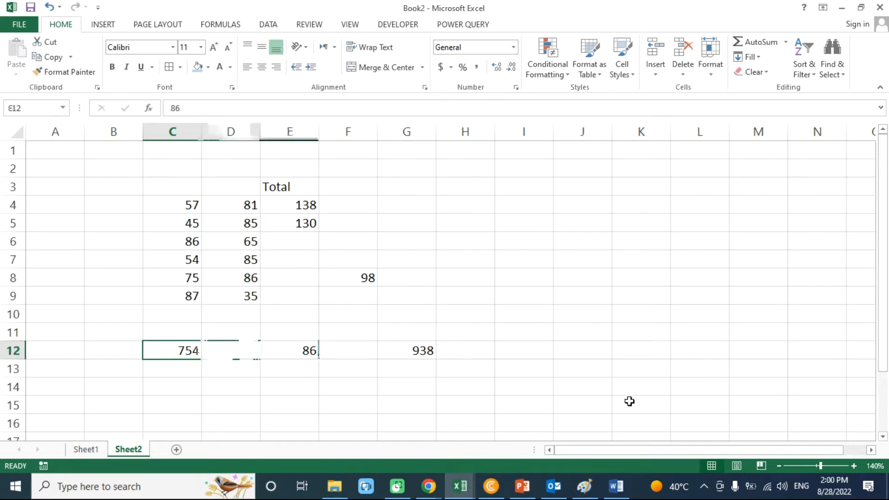
key(Left)
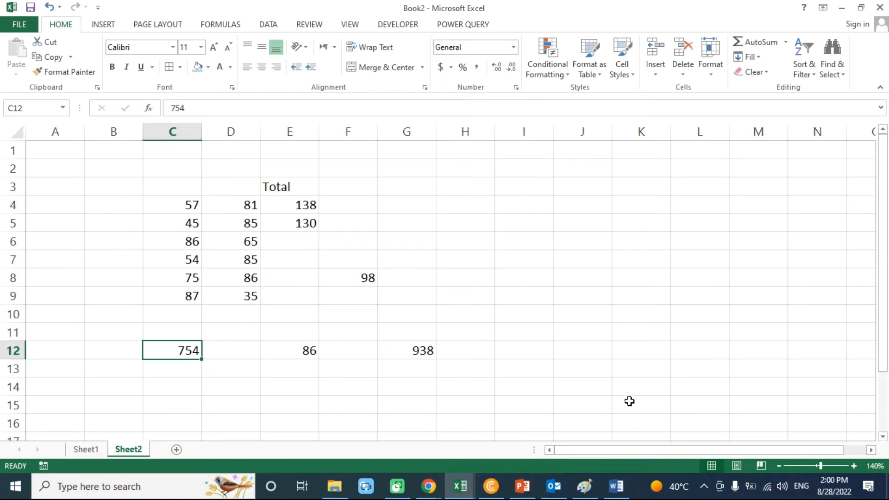
key(shift+Right)
key(shift+Right)
key(shift+Right)
key(shift+Right)
key(shift+Right)
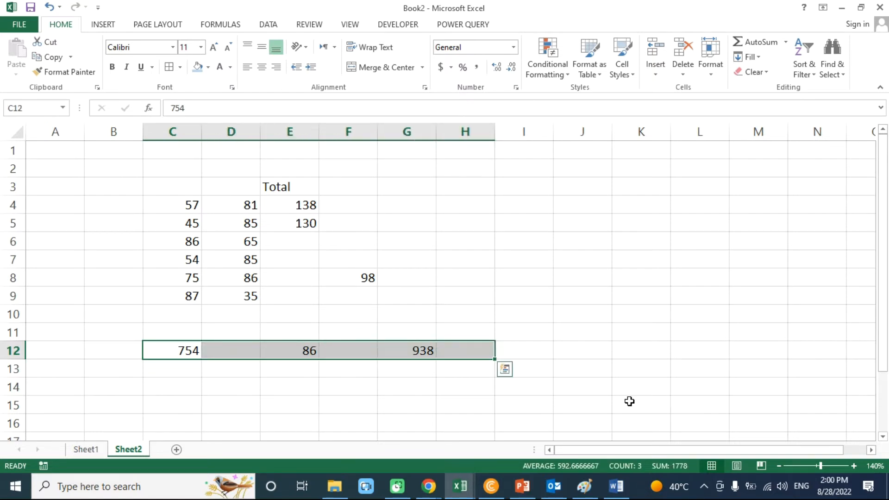
key(Delete)
Step: Delete the remaining sample number from cell F8
key(Up)
key(Right)
key(Right)
key(Right)
key(Right)
key(Up)
key(Up)
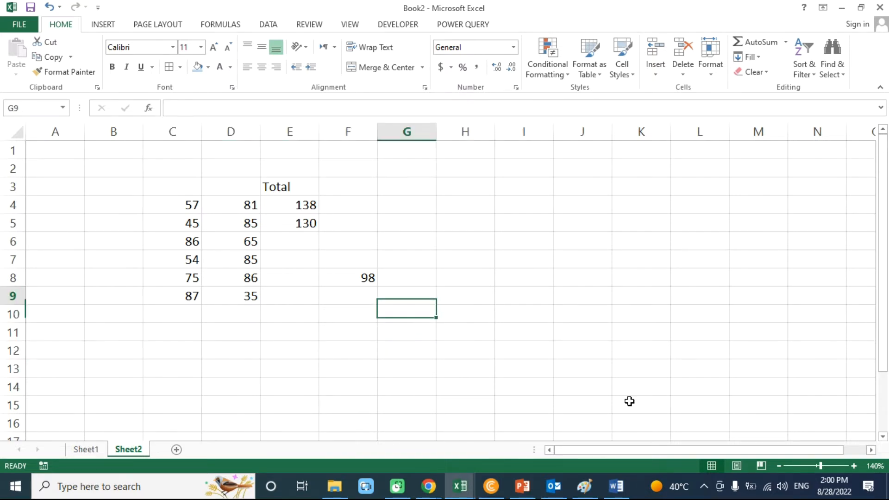
key(Left)
key(Up)
key(Delete)
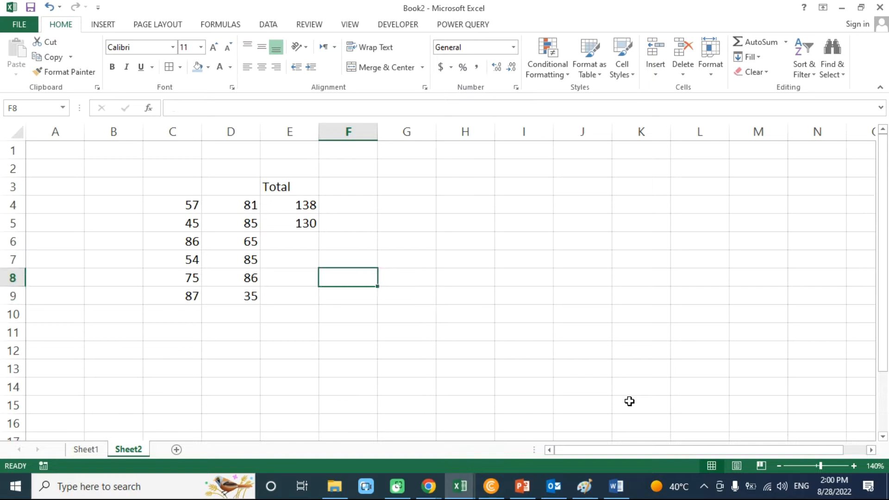
Step: Enter the formula =SUM(C4:C9) in cell C10 to total the column of numbers above it
key(Left)
key(Left)
key(Left)
key(Up)
key(Up)
key(Up)
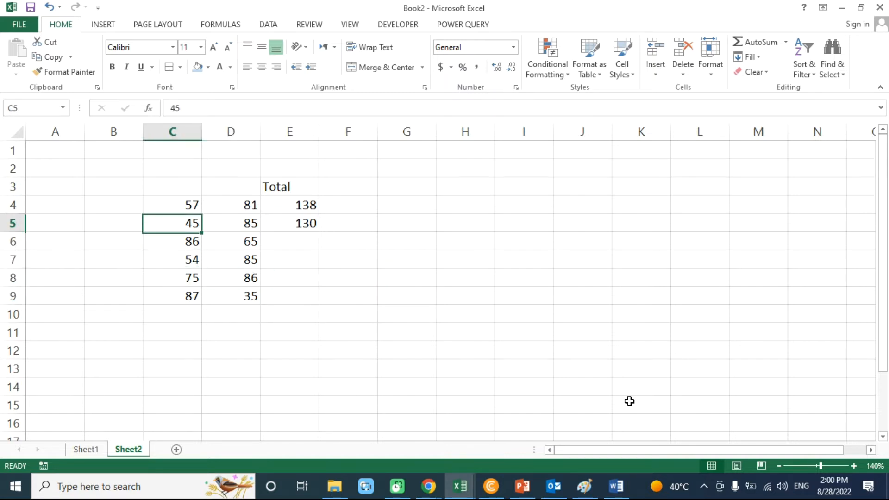
key(Up)
key(Down)
key(Down)
key(Down)
key(Down)
key(Down)
key(Down)
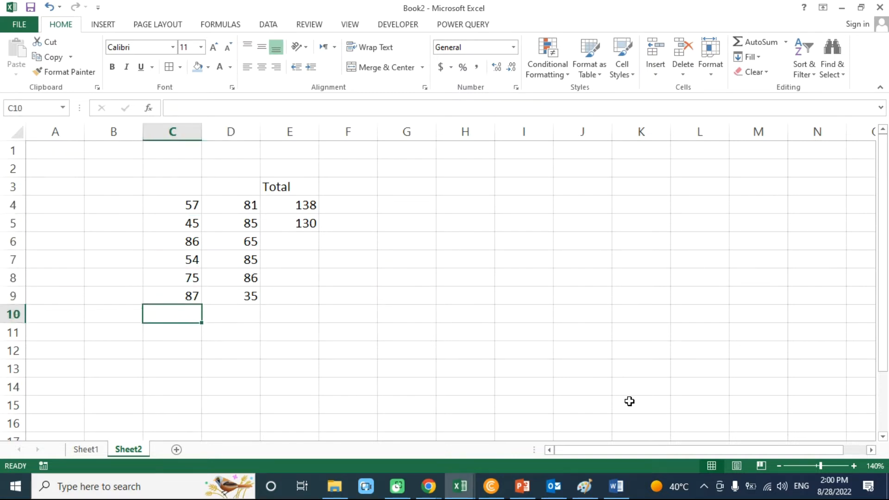
text(=SUM)
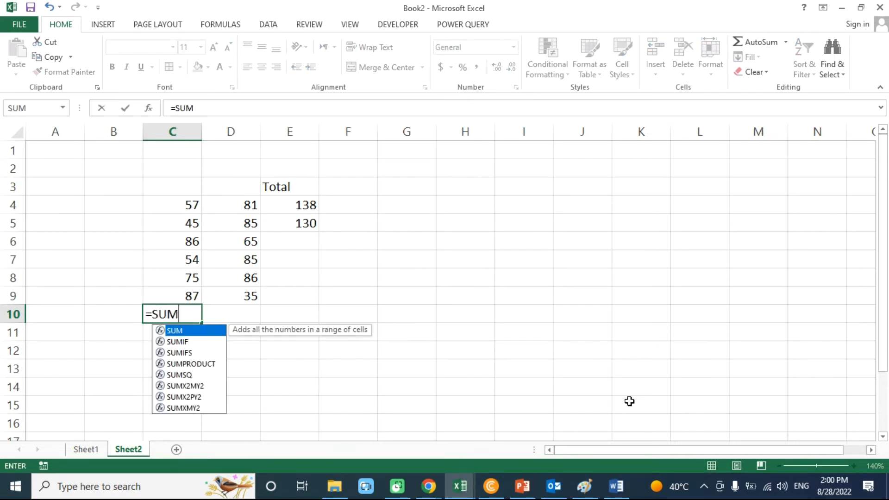
text(()
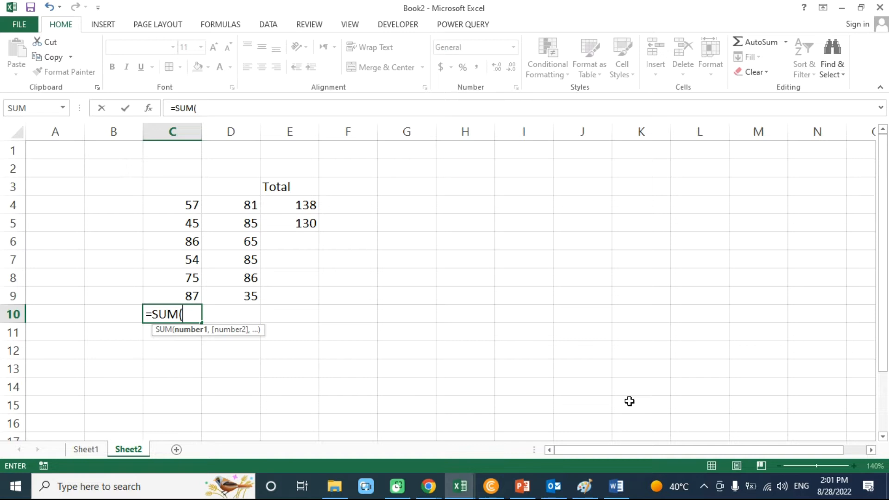
text(C)
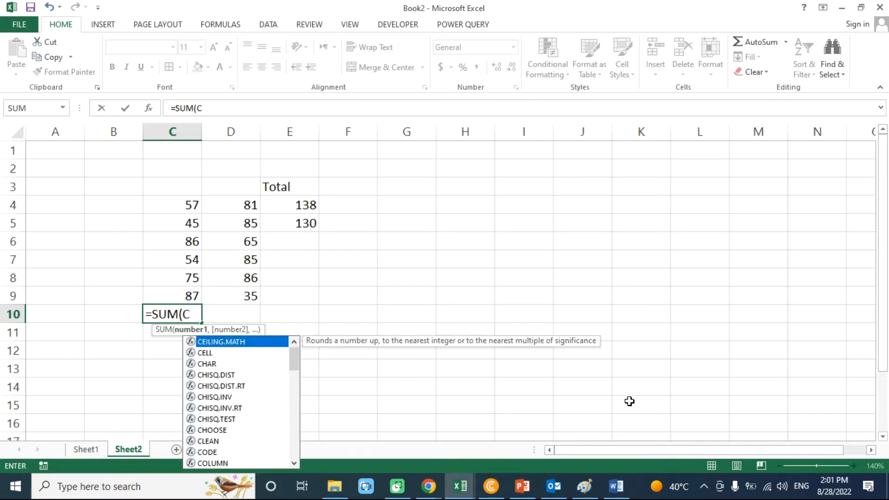
text(4)
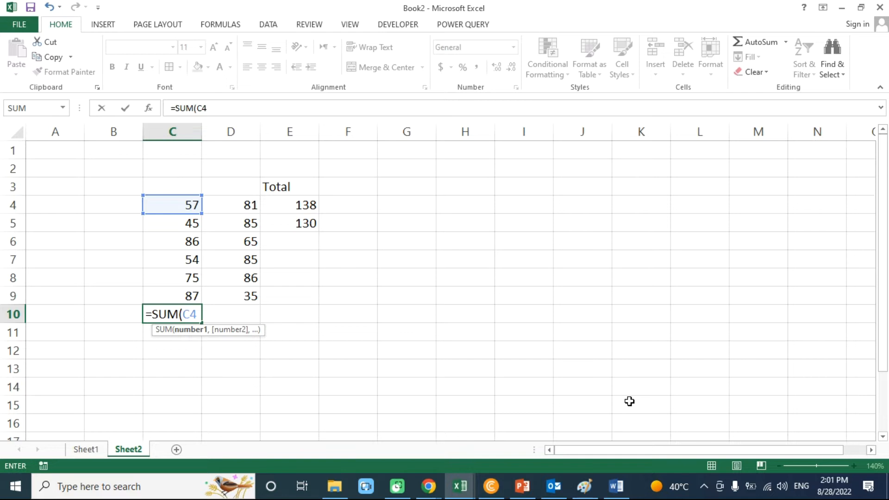
text(:)
text(C)
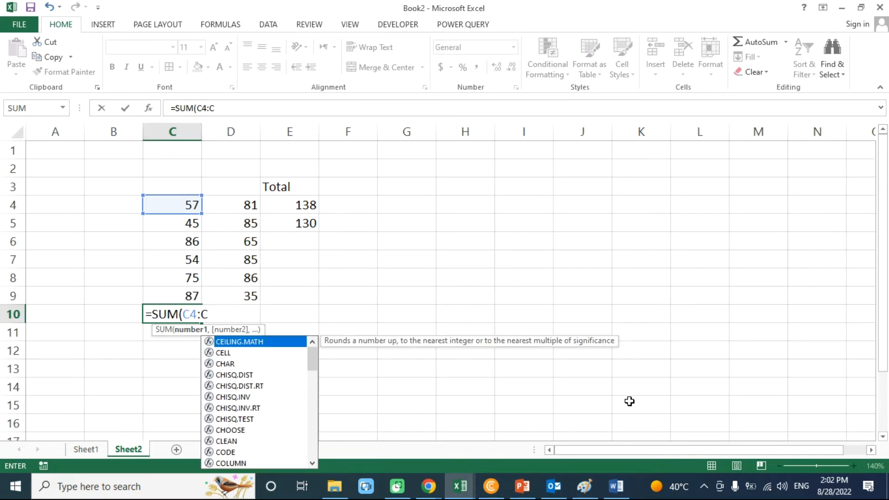
text(()
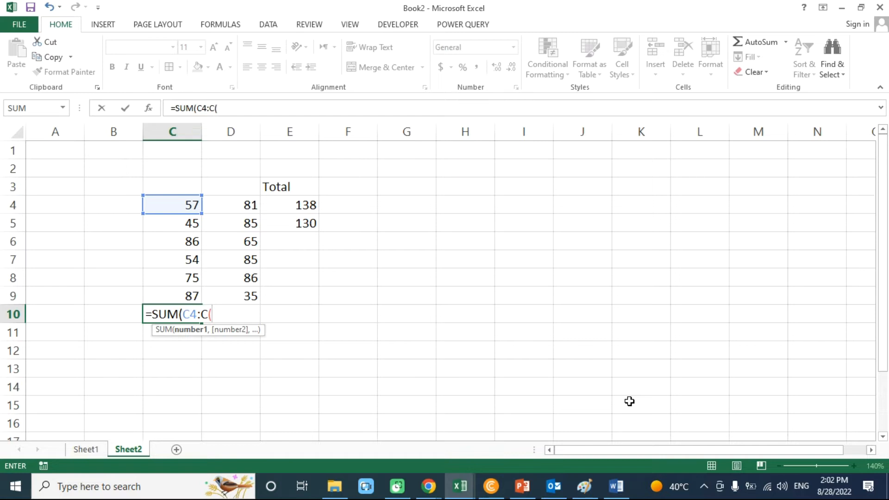
key(BackSpace)
text(9)
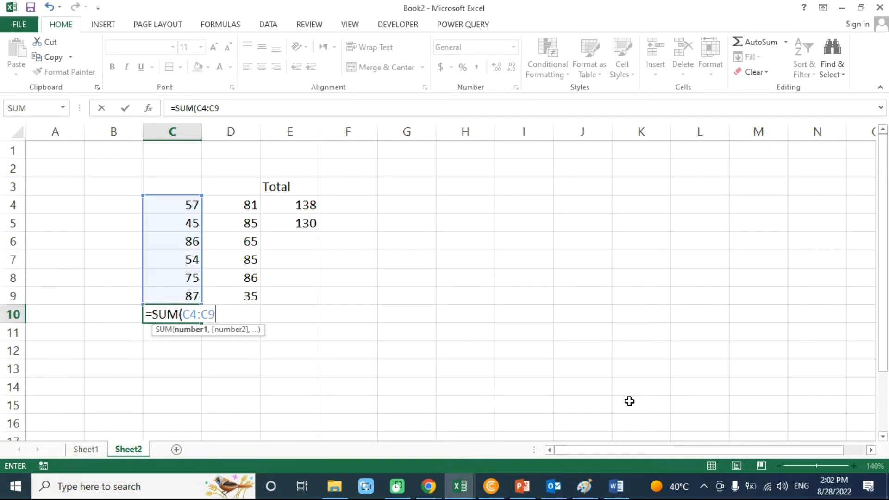
text())
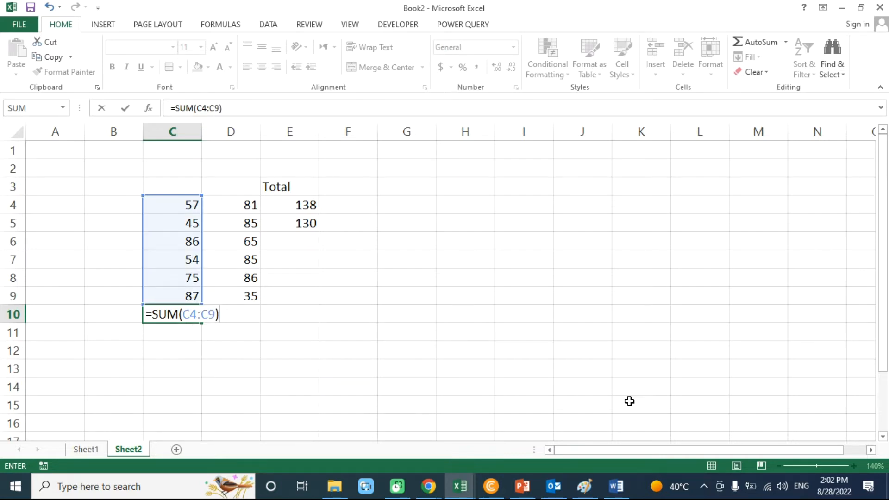
key(Return)
key(Up)
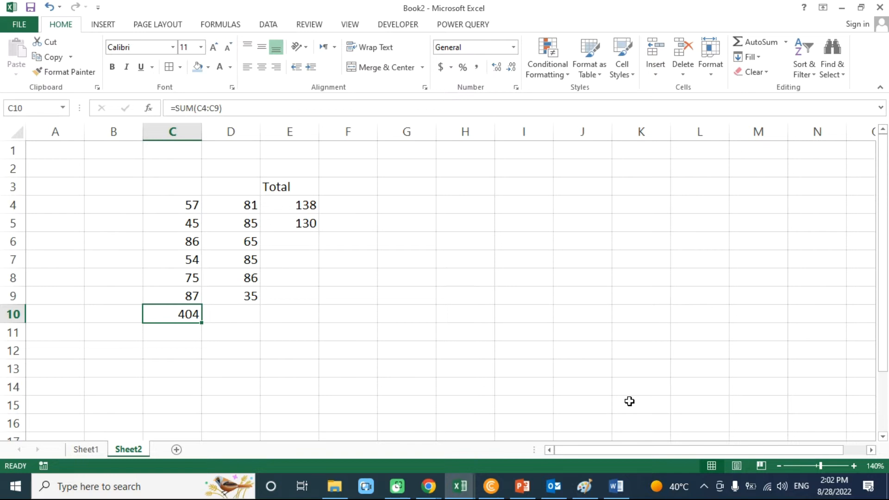
Step: Clear the column sum from cell C10 and the row totals from cells E4 and E5
key(Delete)
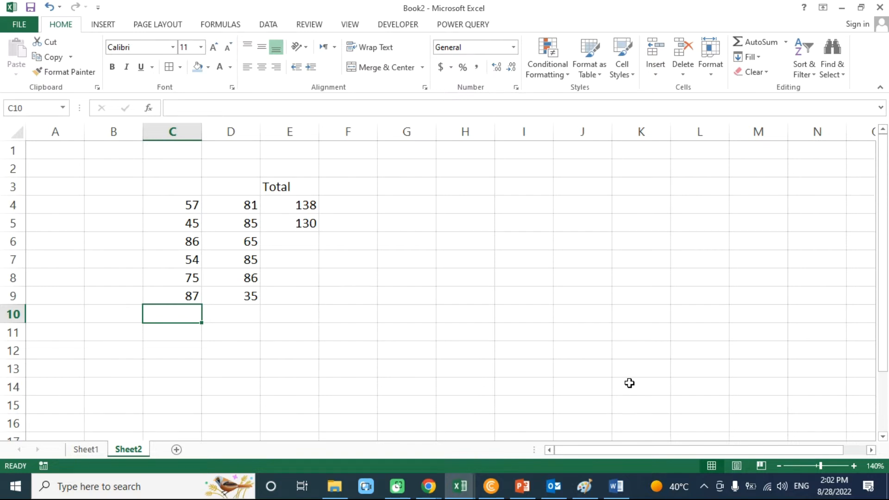
click(298, 209)
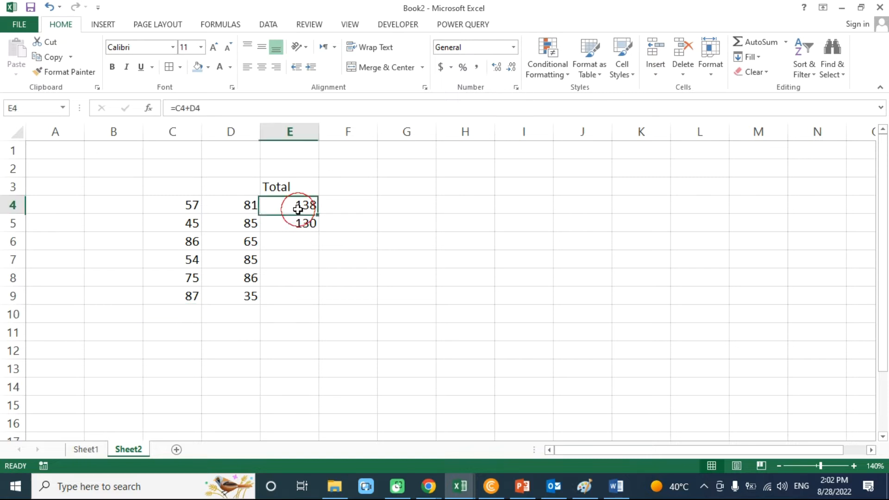
key(shift+Down)
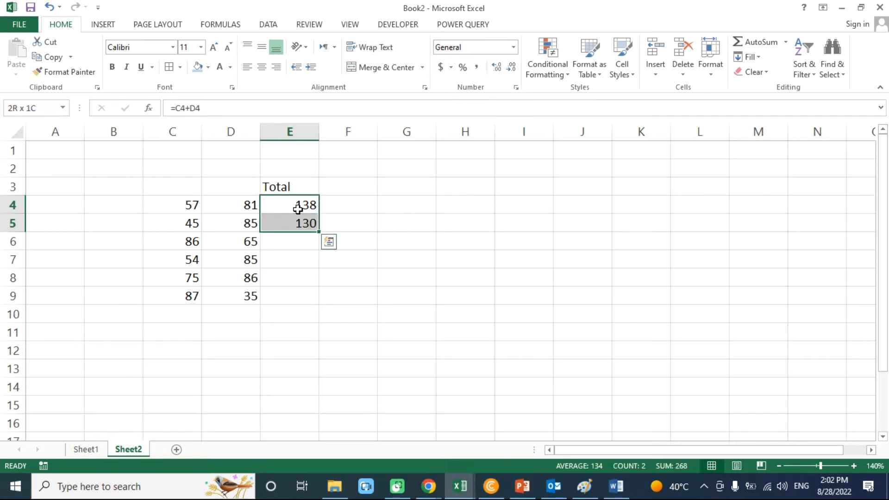
key(Delete)
Step: Enter the numbers 43, 46, 57, 87, 94 and 56 down cells B4 to B9
key(Left)
key(Left)
key(Left)
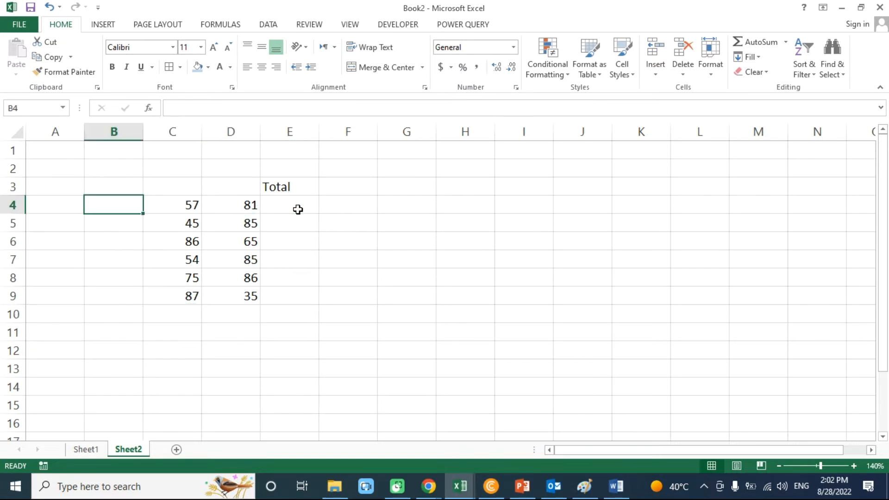
text(43)
key(Return)
text(46)
key(Return)
text(57)
key(Return)
text(87)
key(Return)
text(94)
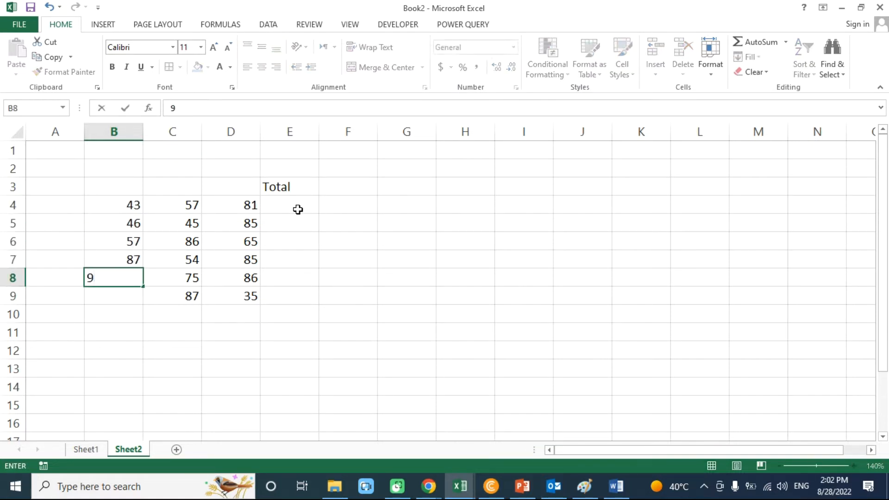
key(Return)
text(56)
key(Return)
text(33)
key(Return)
key(ctrl+z)
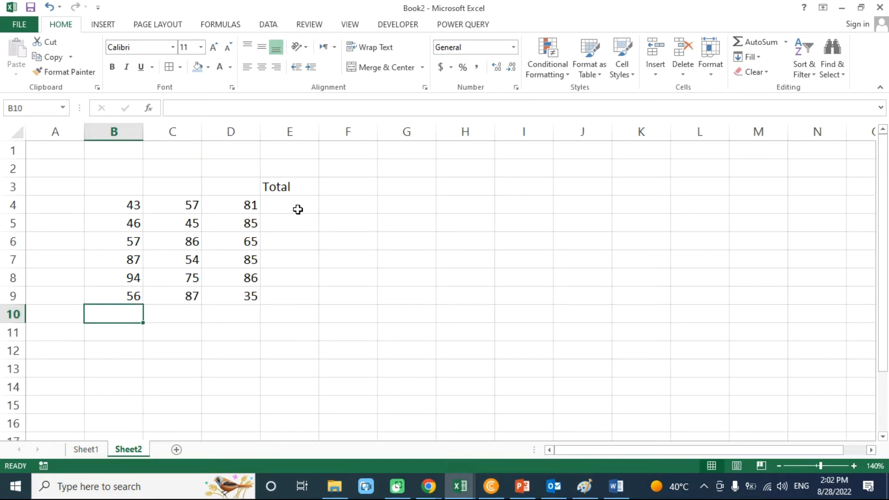
Step: Enter the formula =SUM(B4:D4) in cell E4 to total the first row of numbers
key(Right)
key(Right)
key(Up)
key(Up)
key(Up)
key(shift+Up)
key(shift+Up)
key(shift+Up)
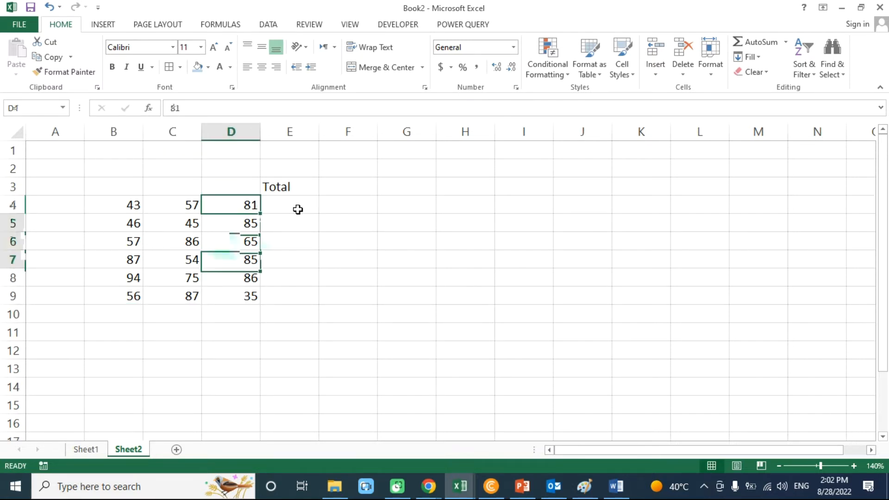
click(298, 210)
key(Up)
key(Down)
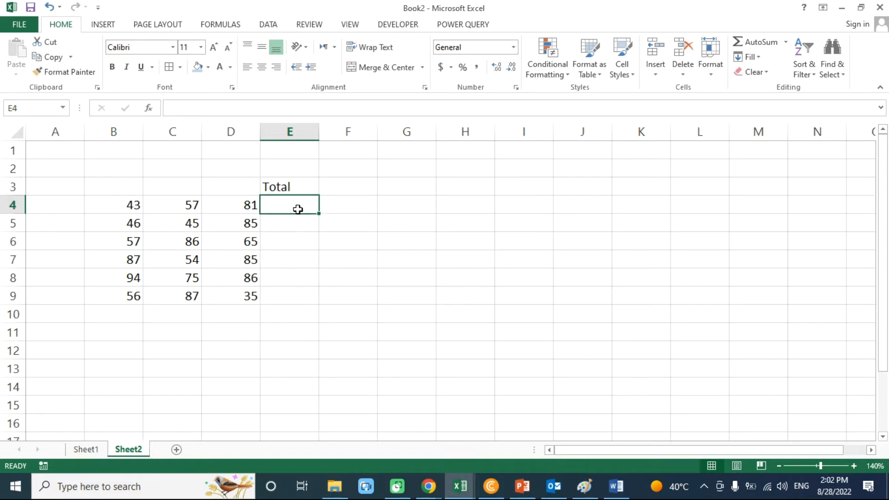
text(=SUM()
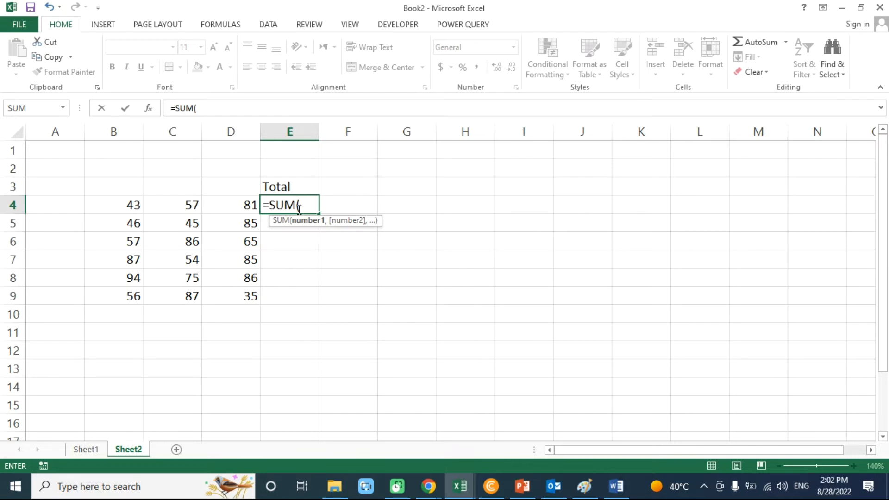
text(b)
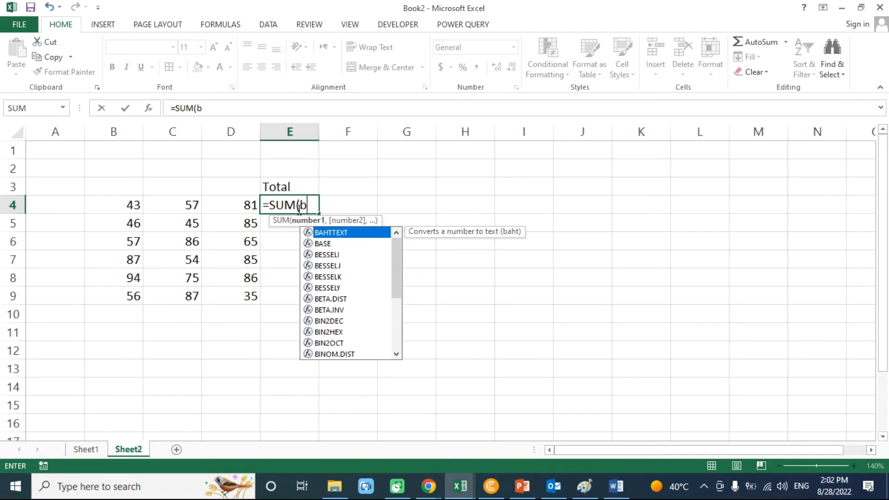
text(4)
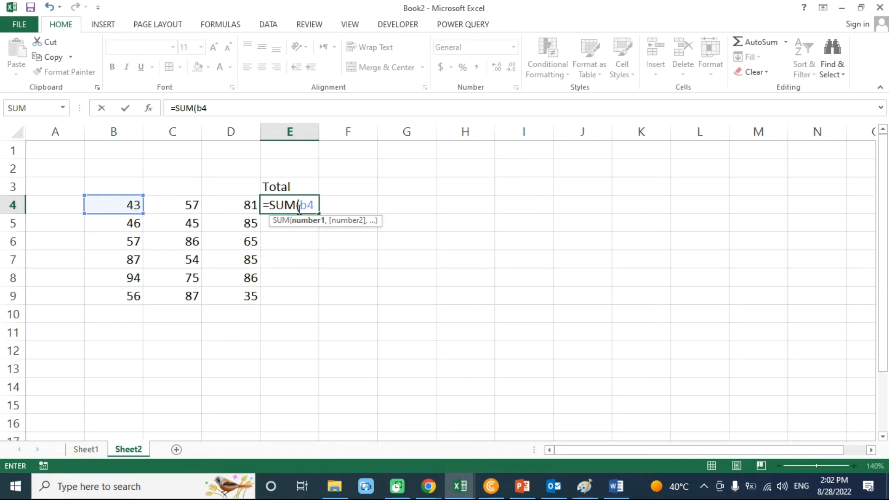
text(:d)
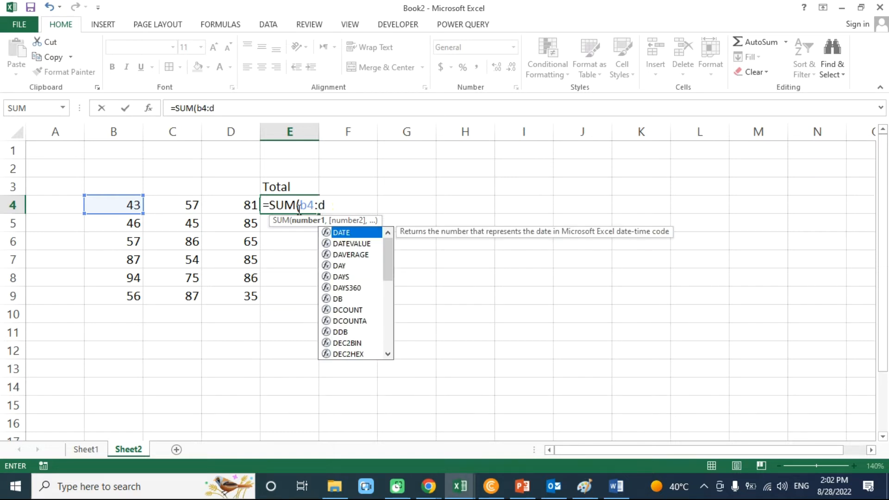
text(4)
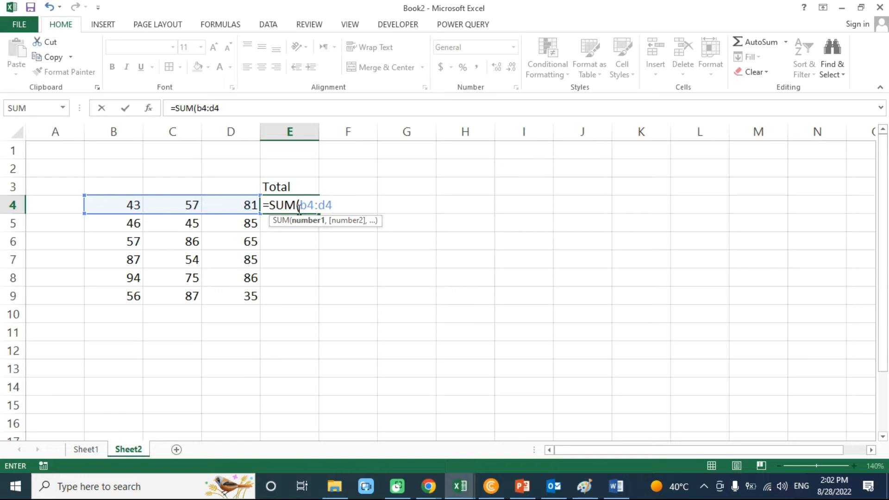
text())
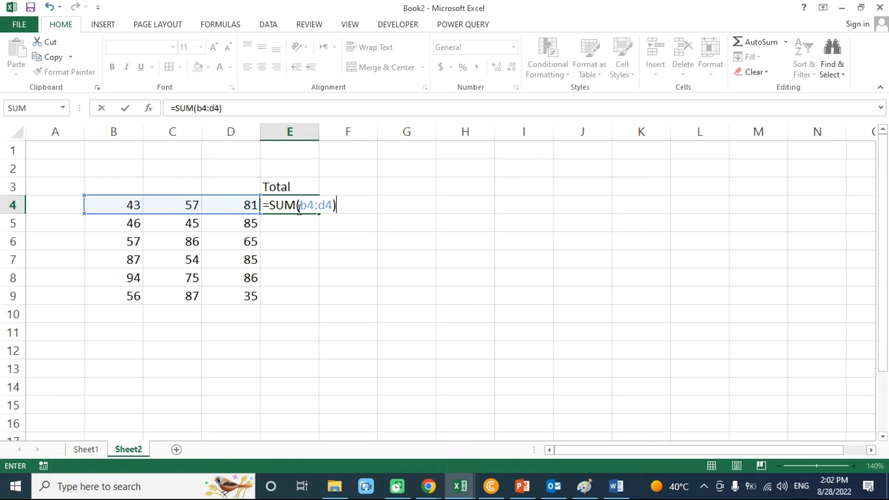
key(Return)
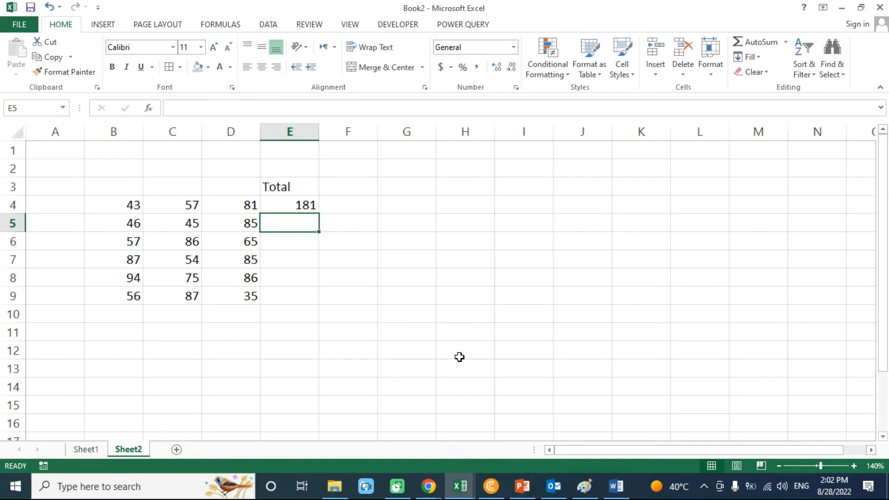
Step: Fill the SUM formula from cell E4 down the Total column to cell E9
key(Up)
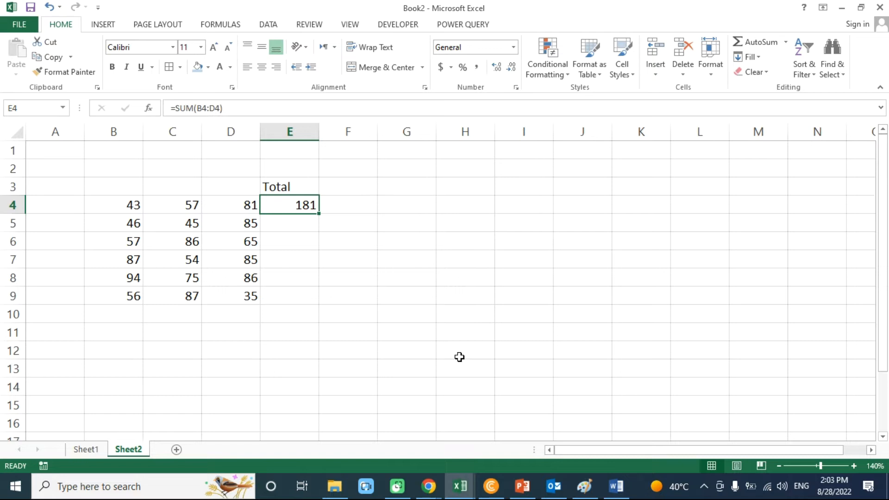
double_click(320, 213)
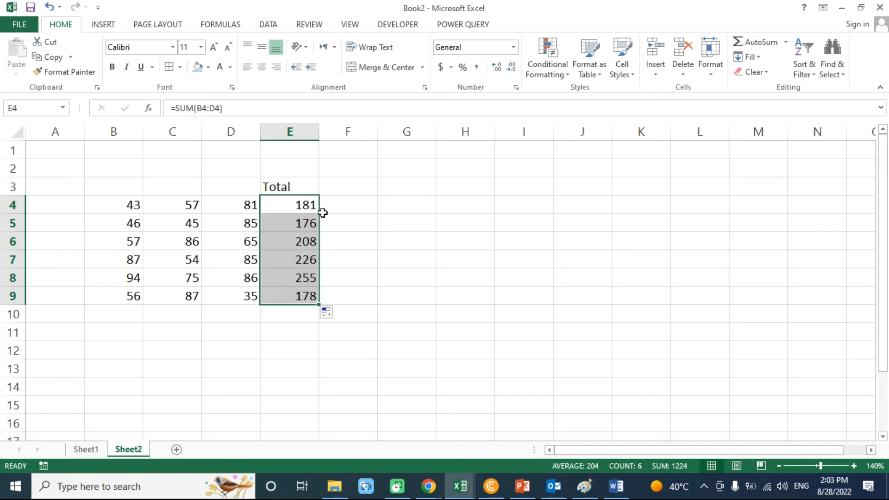
Step: Examine the formulas in cells E4 to E9 to compare the row range each total adds
click(286, 222)
click(284, 205)
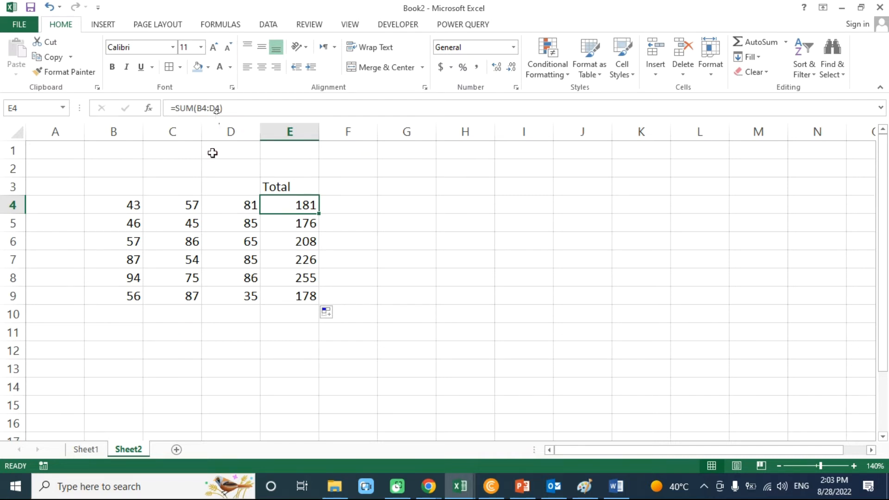
click(294, 227)
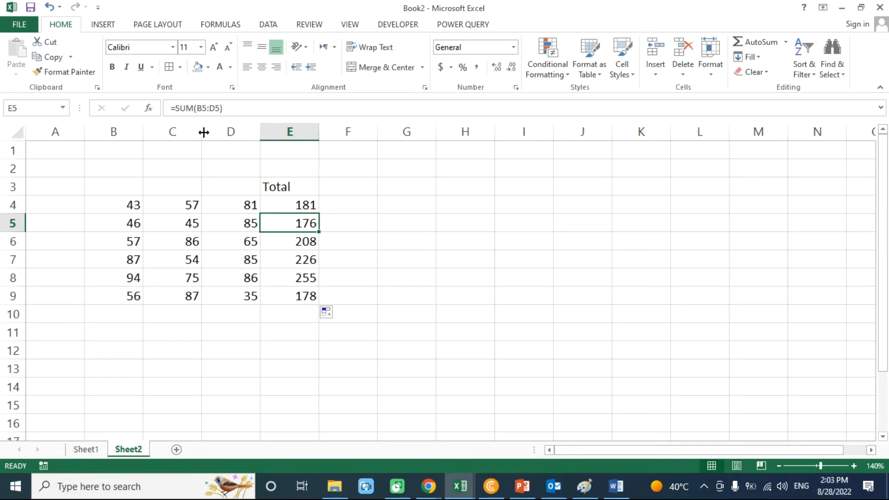
click(290, 249)
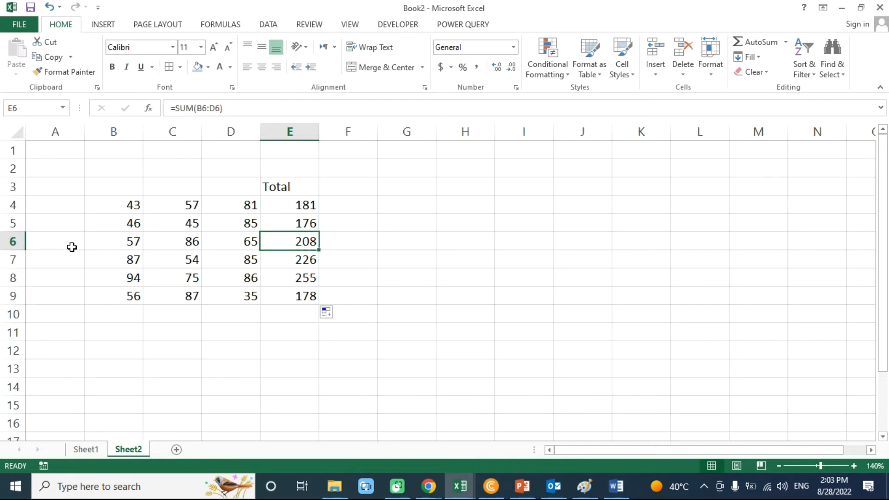
click(298, 258)
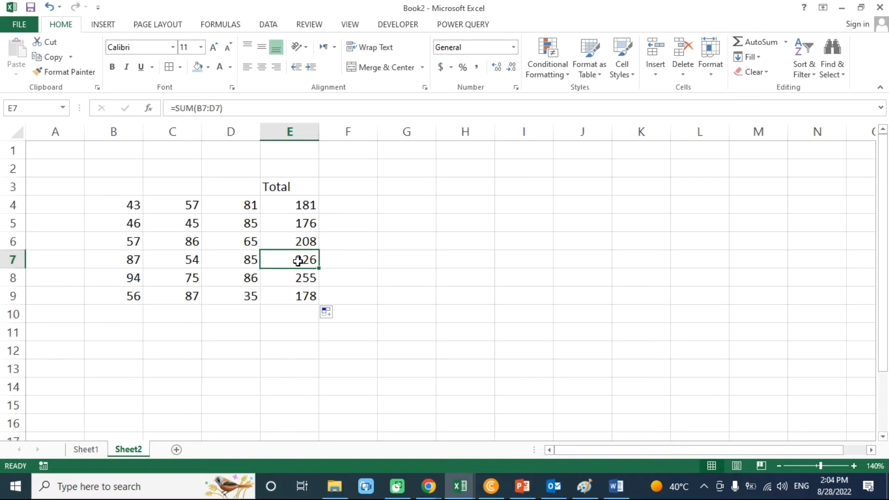
click(297, 278)
click(298, 296)
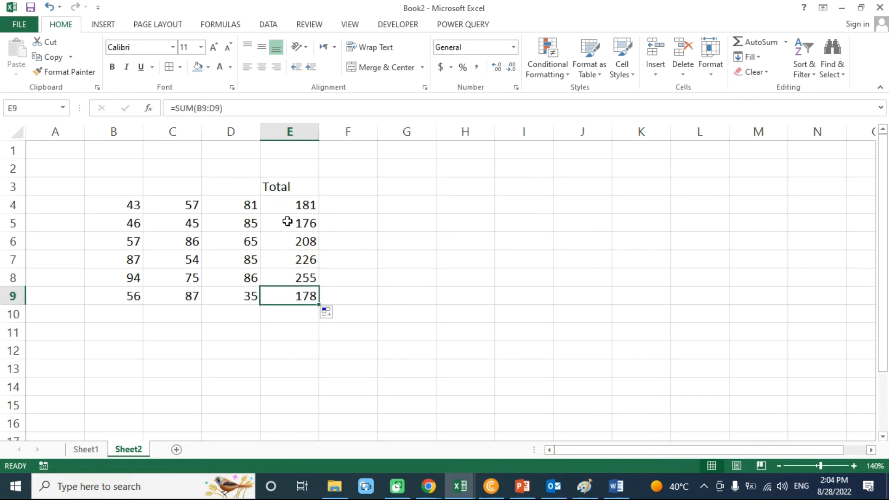
click(294, 208)
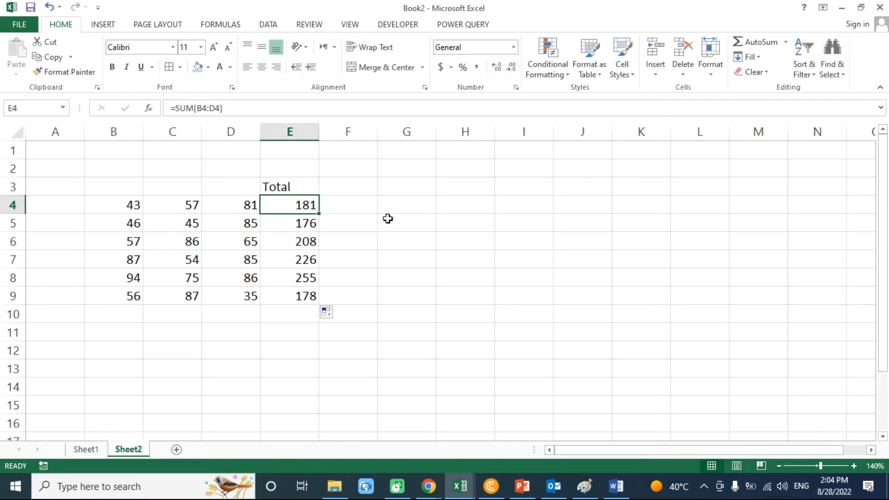
click(351, 206)
click(416, 191)
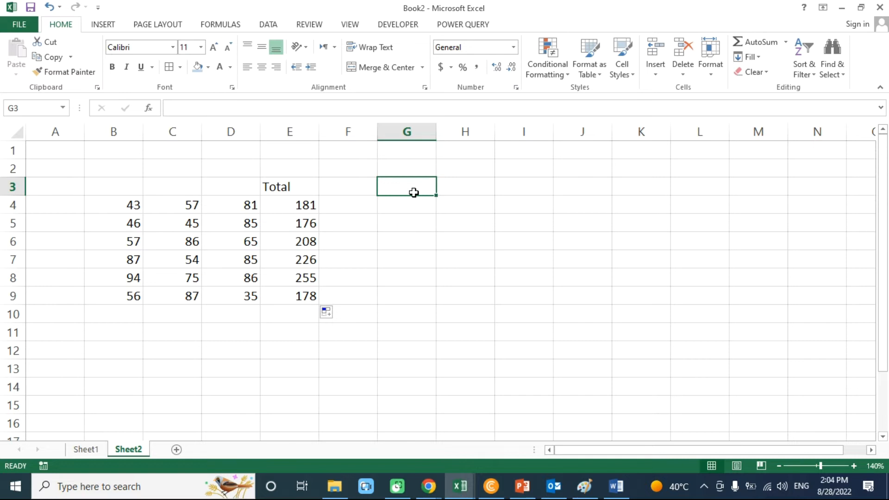
Step: Review the row range used by the SUM formula in cell E4
click(292, 206)
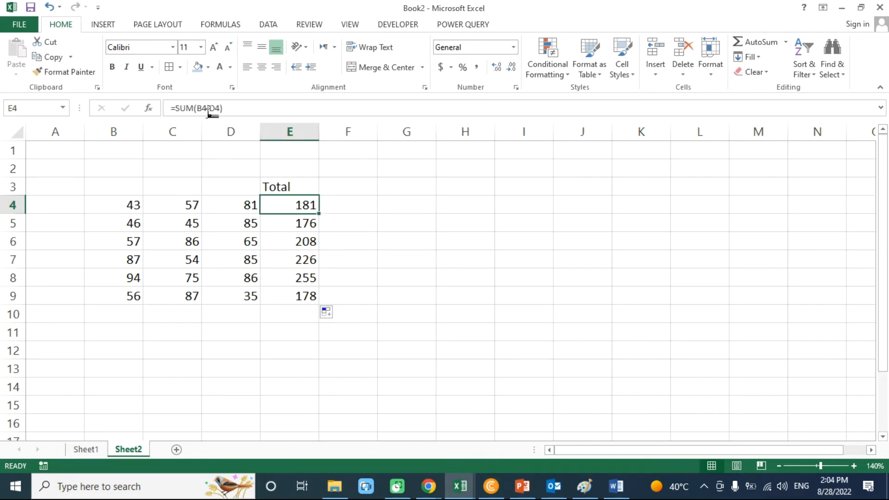
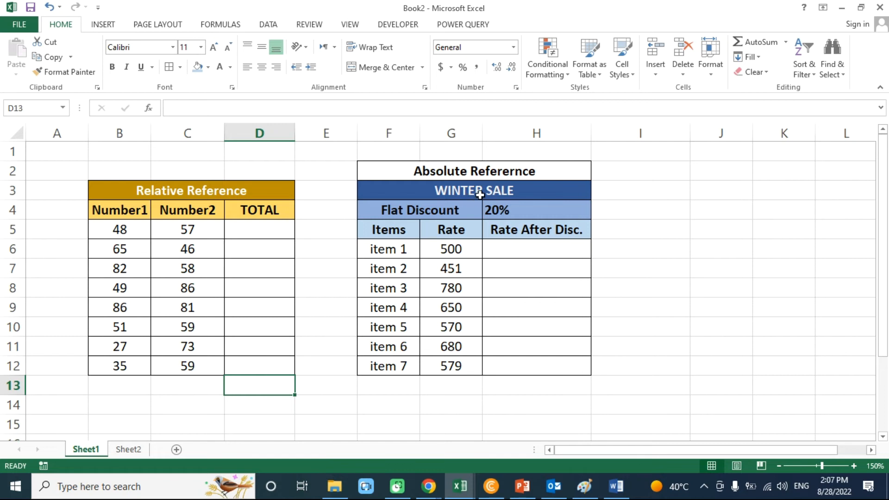
Step: Enter the formula =G6-(G6*H4) in cell H6 to calculate item 1's rate after the flat discount
click(480, 194)
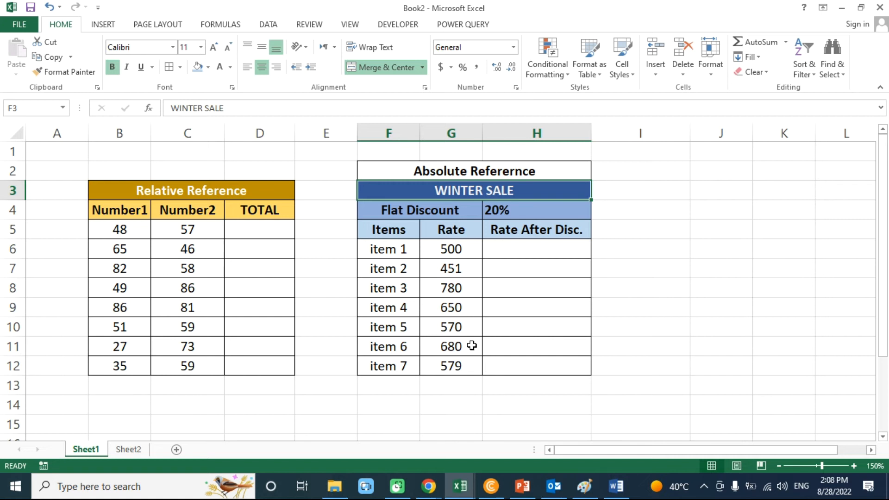
click(453, 249)
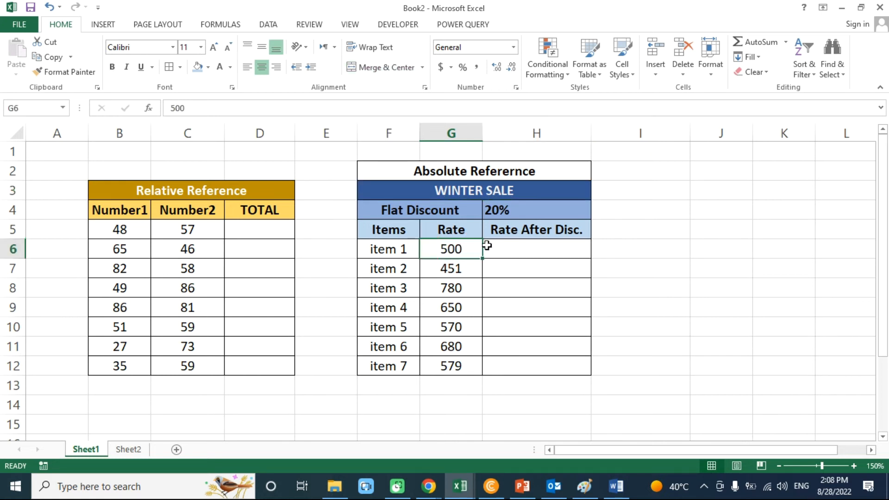
click(534, 251)
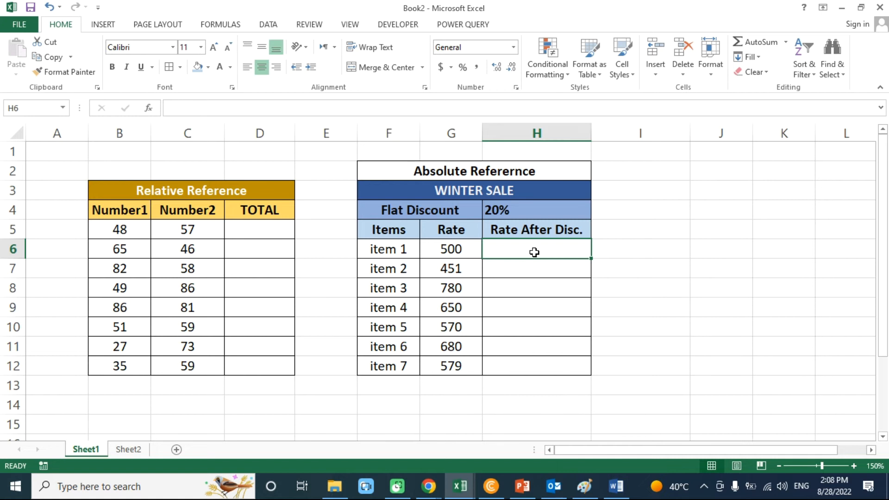
text(=)
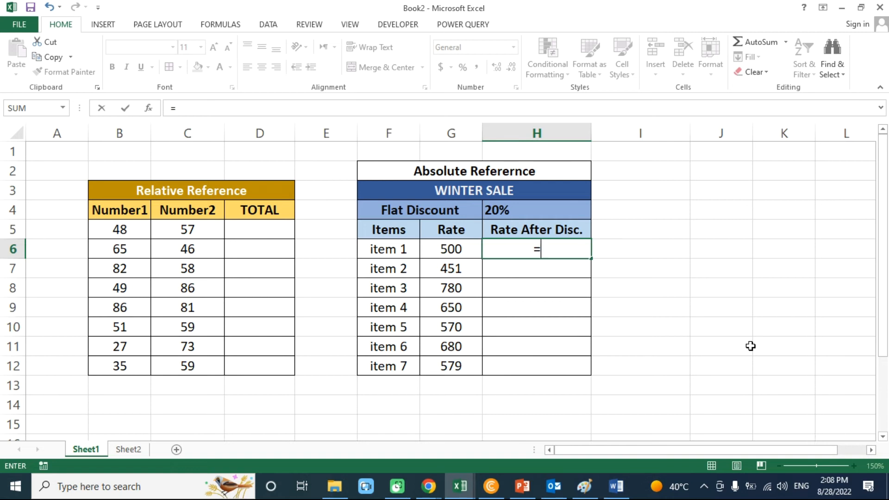
text(g)
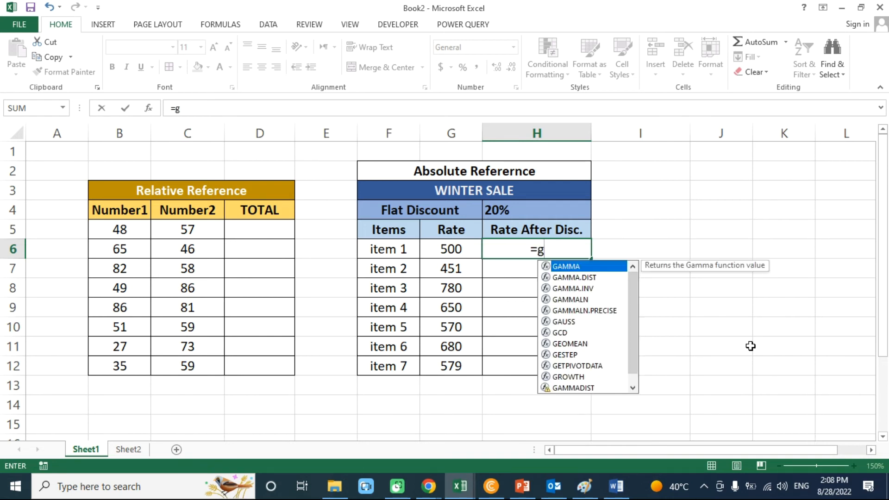
key(BackSpace)
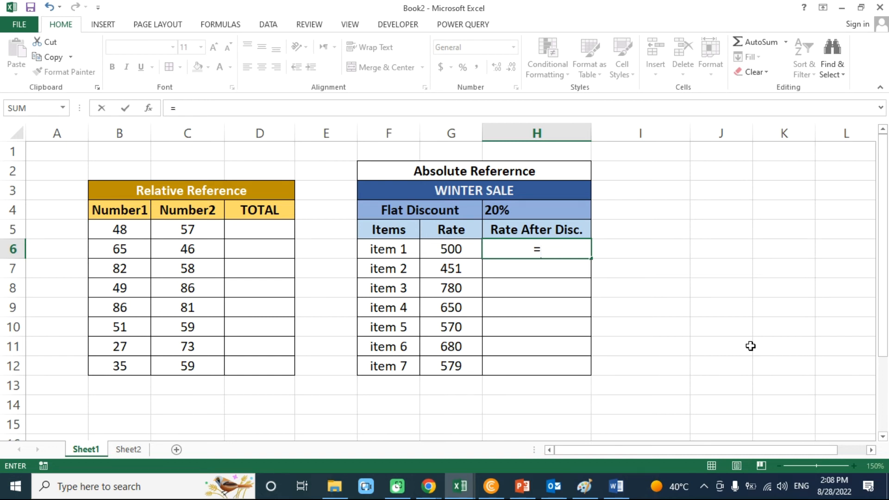
text(G6)
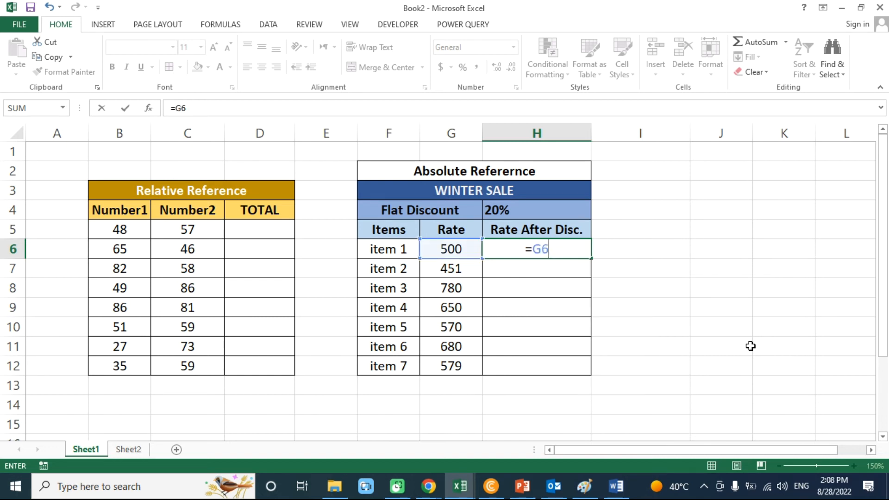
text(-)
text((G)
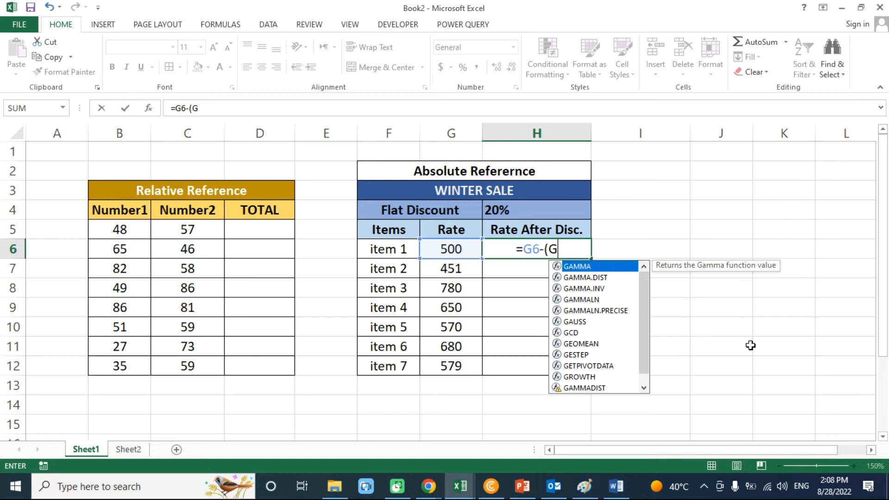
text(6)
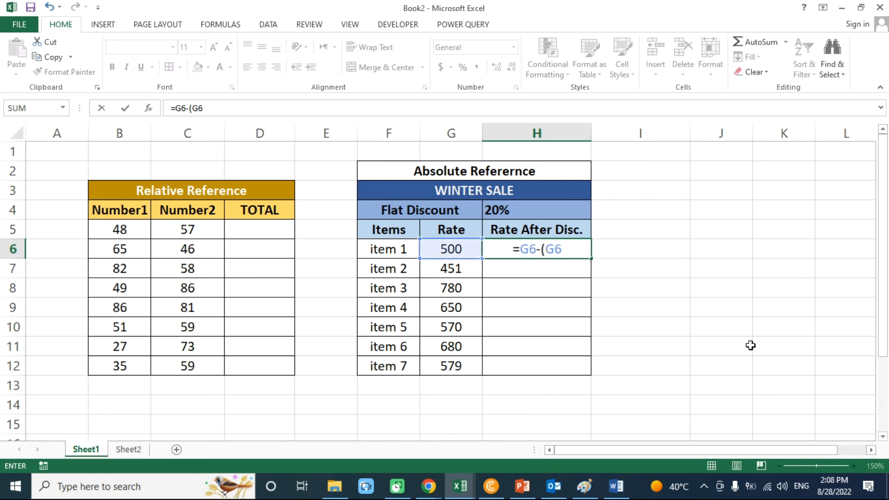
text(*)
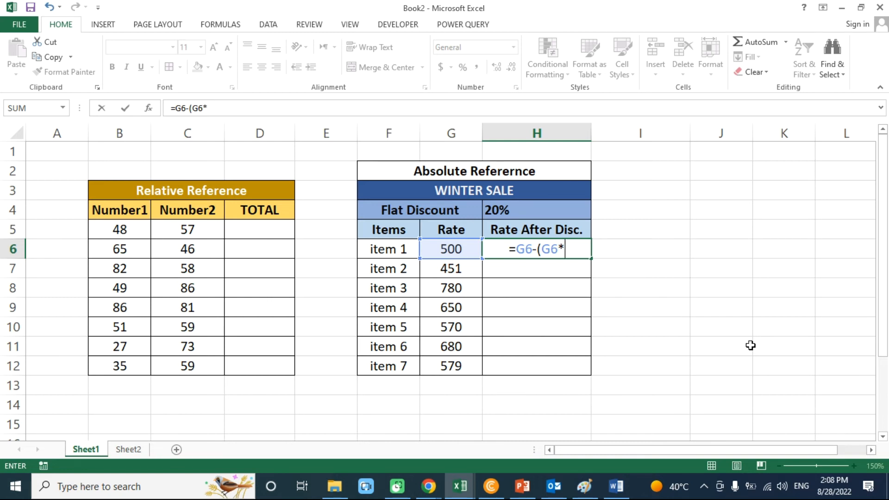
text(H)
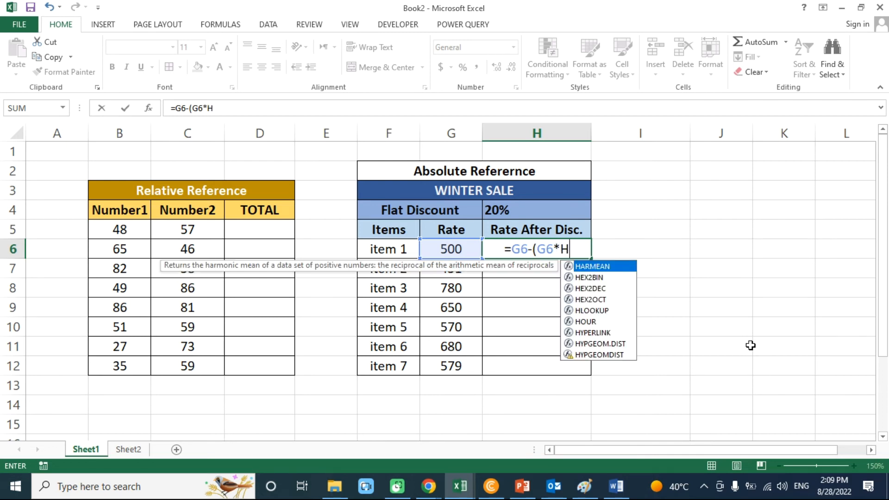
text(4)
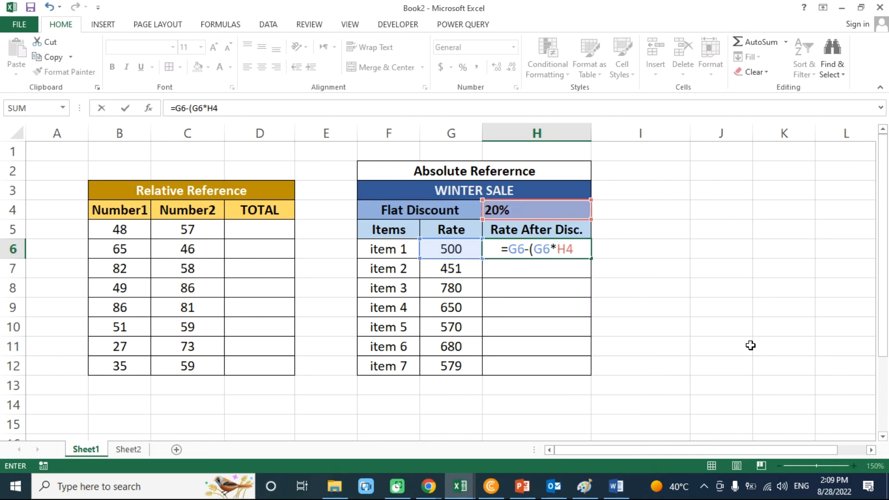
text())
key(Return)
key(Up)
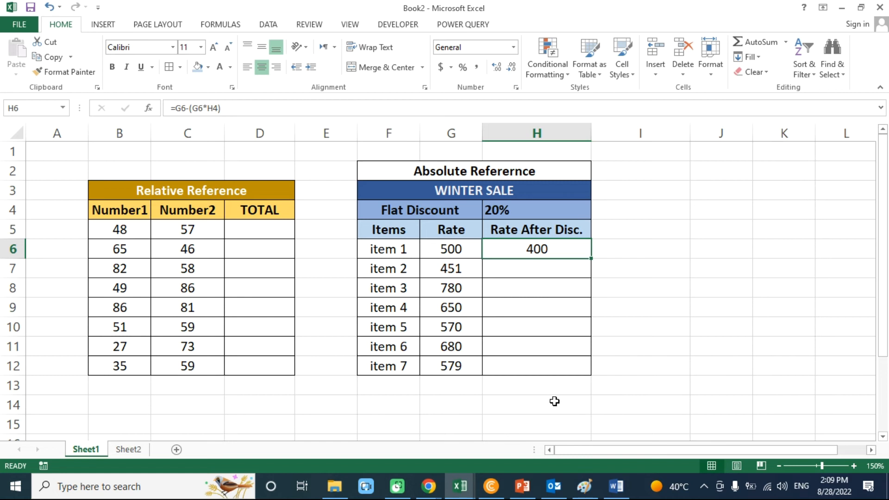
Step: Try filling the discount formula from H6 down to H12, and compare the cell references in the copied formulas
double_click(591, 257)
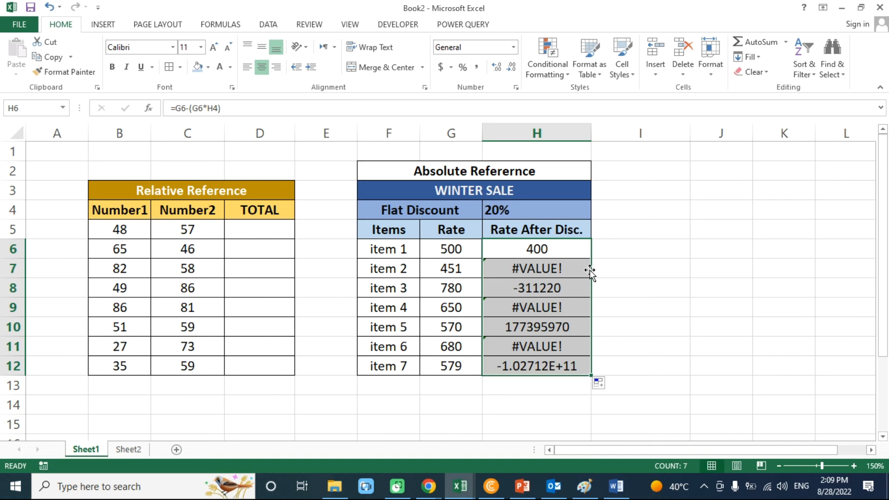
click(528, 251)
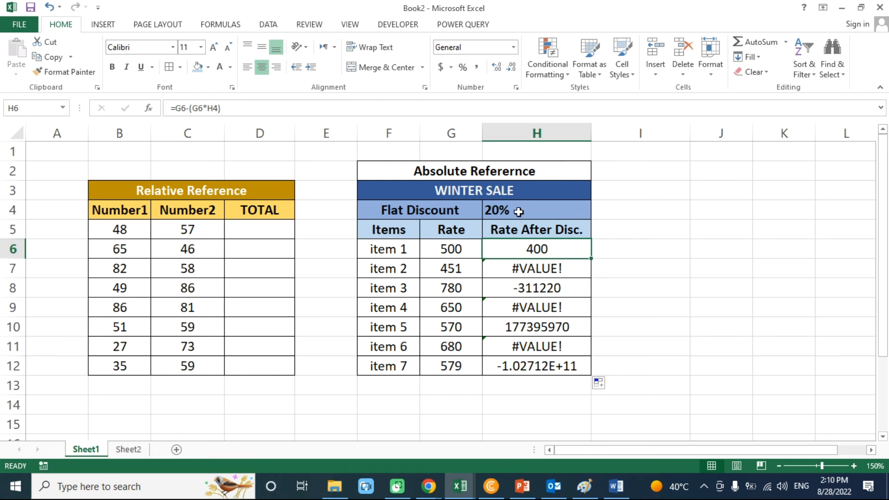
click(550, 266)
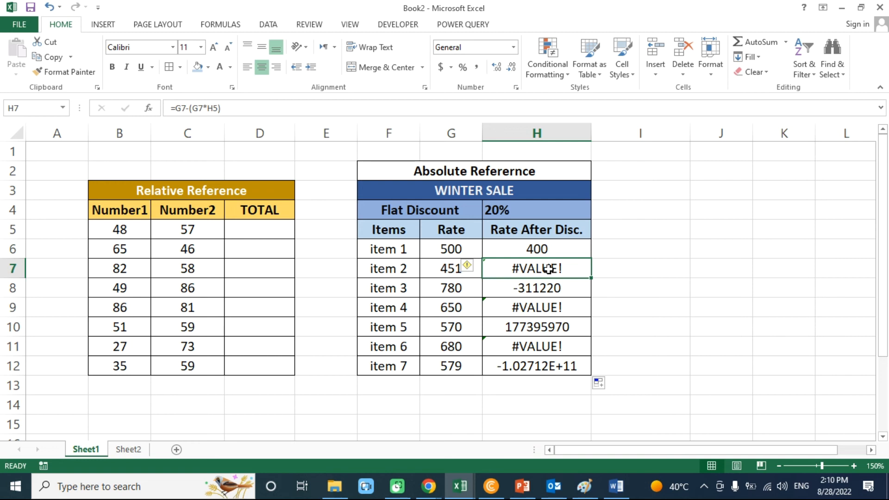
click(532, 233)
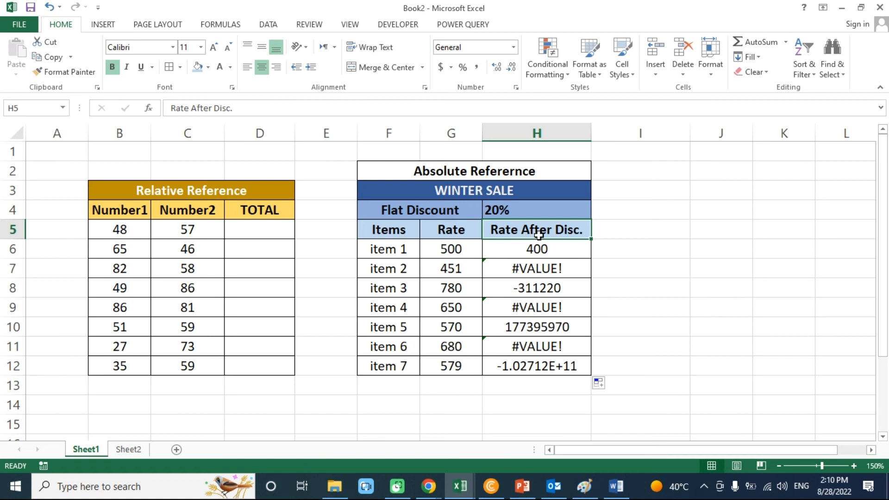
click(540, 273)
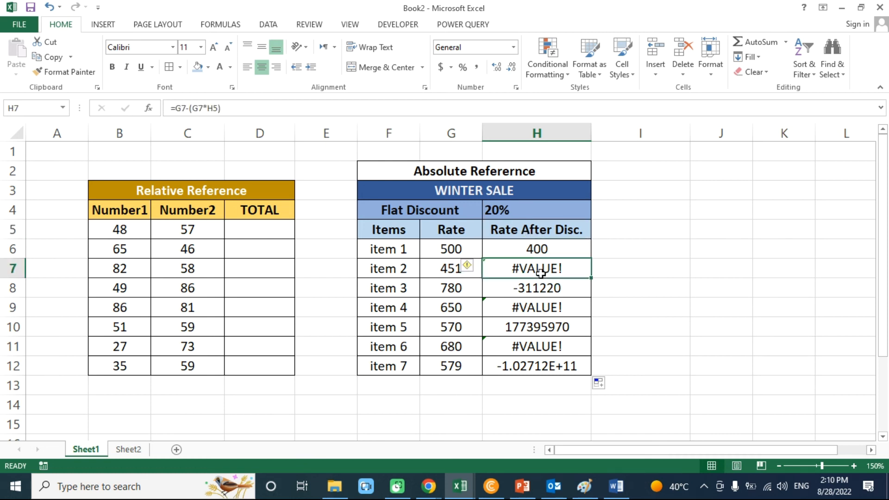
click(545, 293)
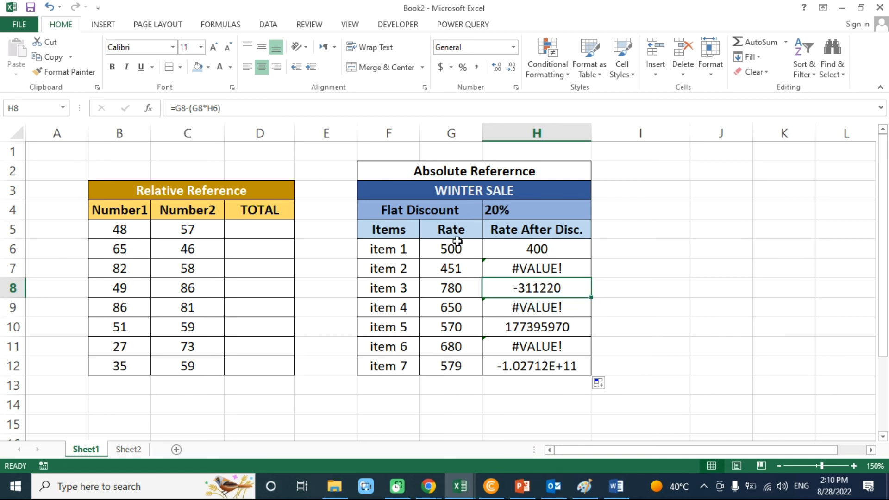
click(535, 248)
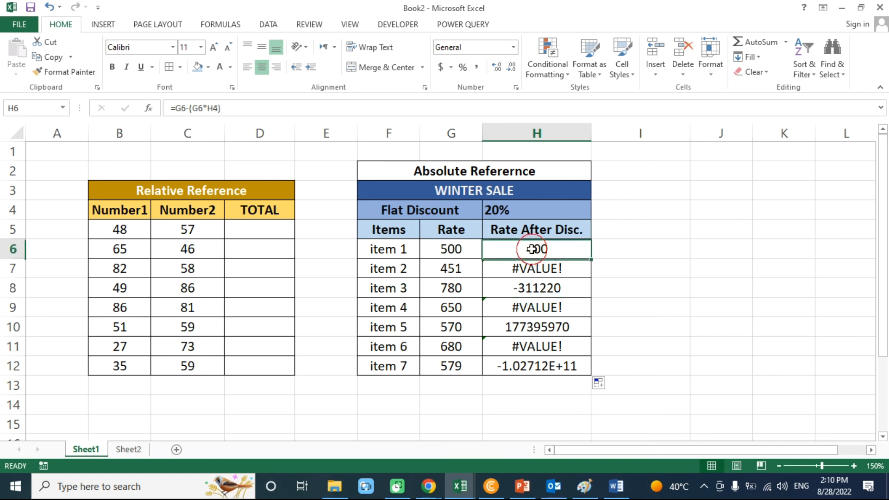
click(539, 288)
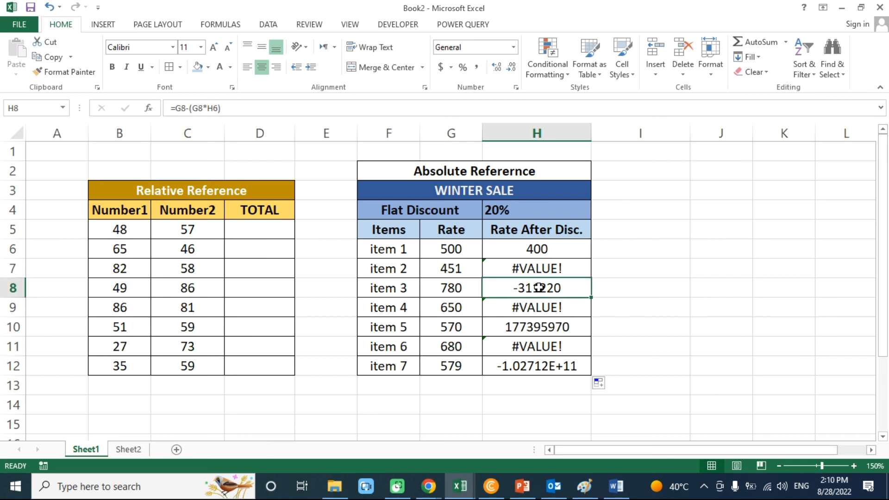
Step: Clear the copied discount formulas from cells H7 to H12
click(508, 275)
drag(509, 276, 514, 363)
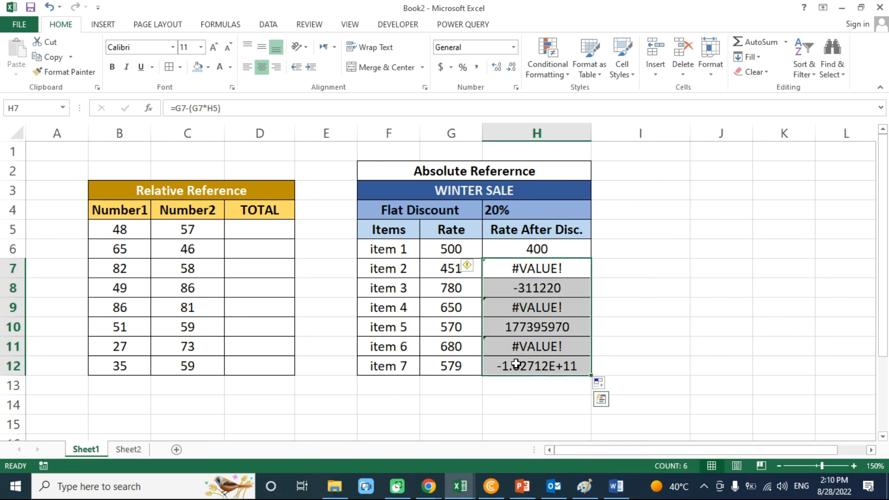
key(Delete)
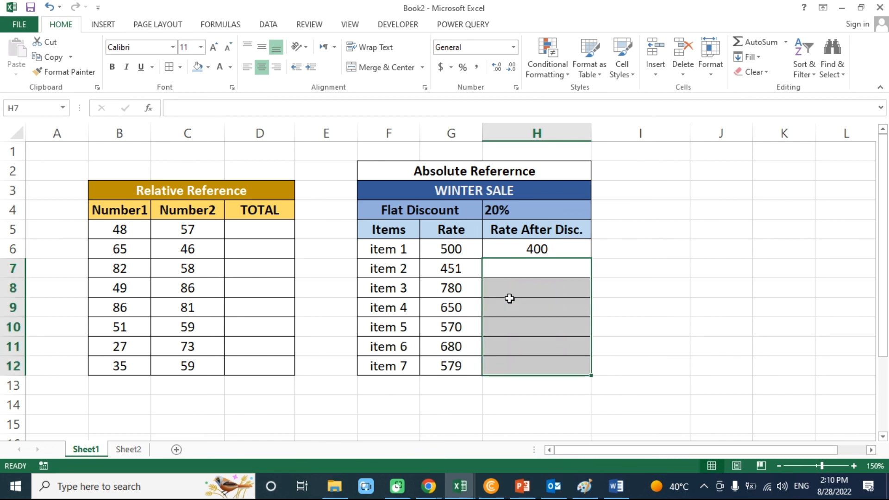
Step: Change the discount reference in cell H6's formula to the absolute $H$4 and fill the formula down to H12
double_click(531, 248)
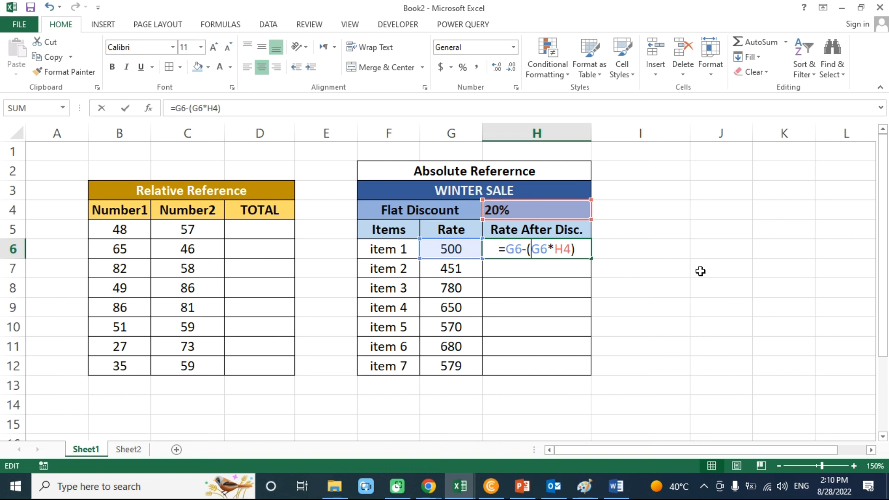
key(Right)
key(Right)
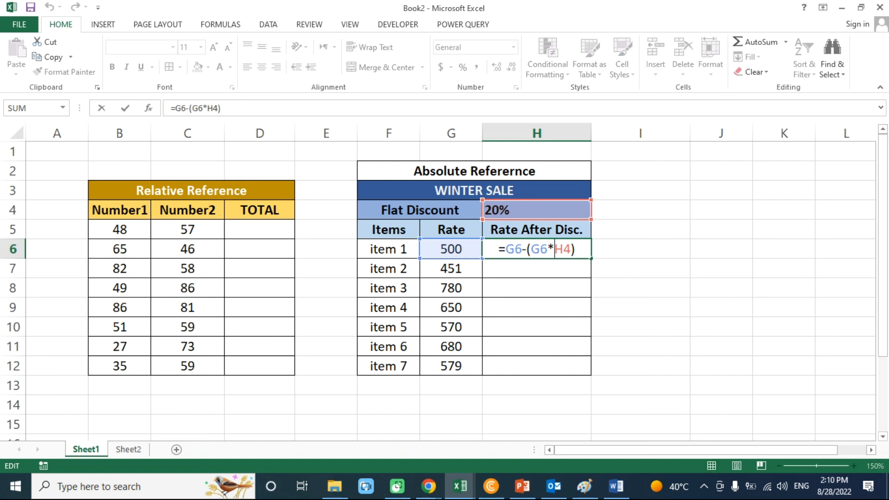
key(Right)
key(Left)
text($)
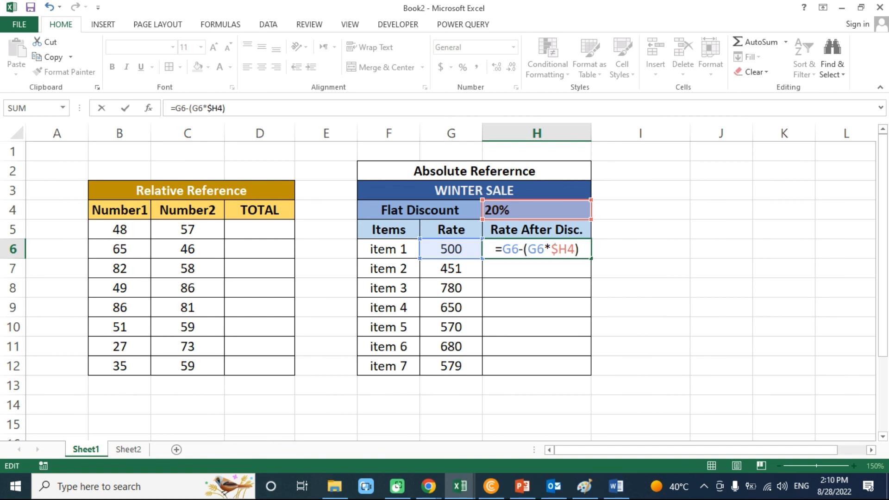
key(Right)
text($)
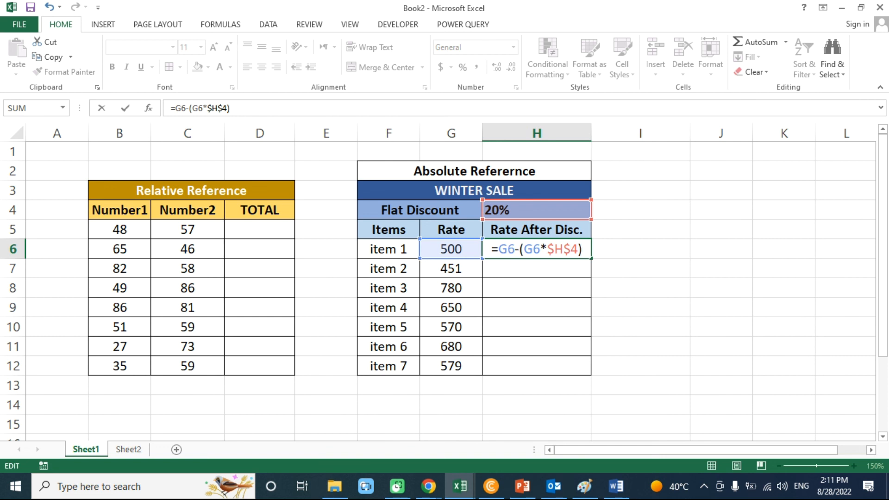
key(Return)
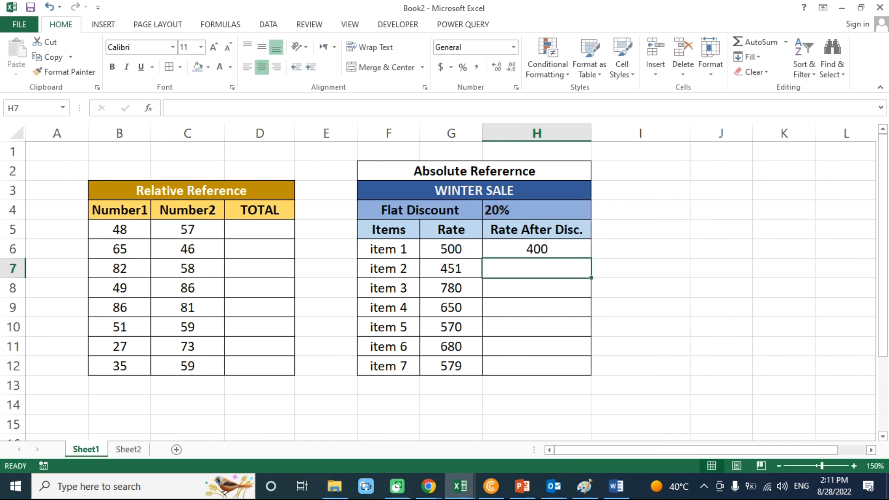
key(Up)
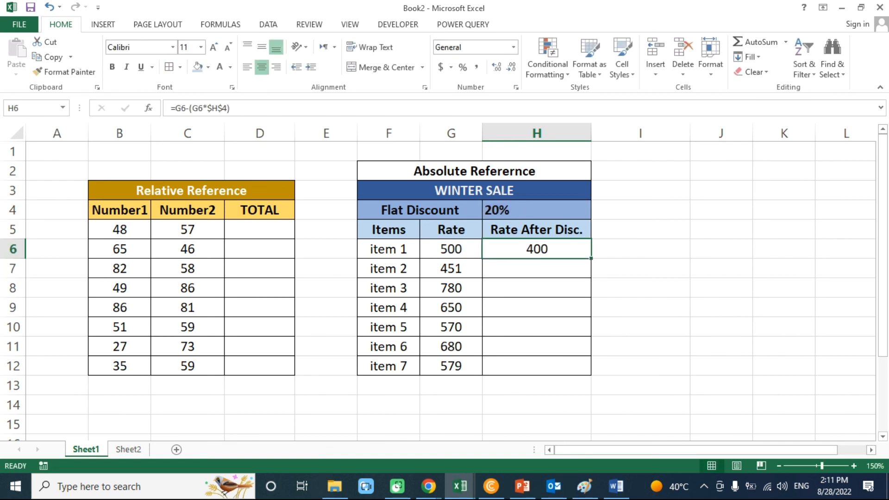
double_click(592, 259)
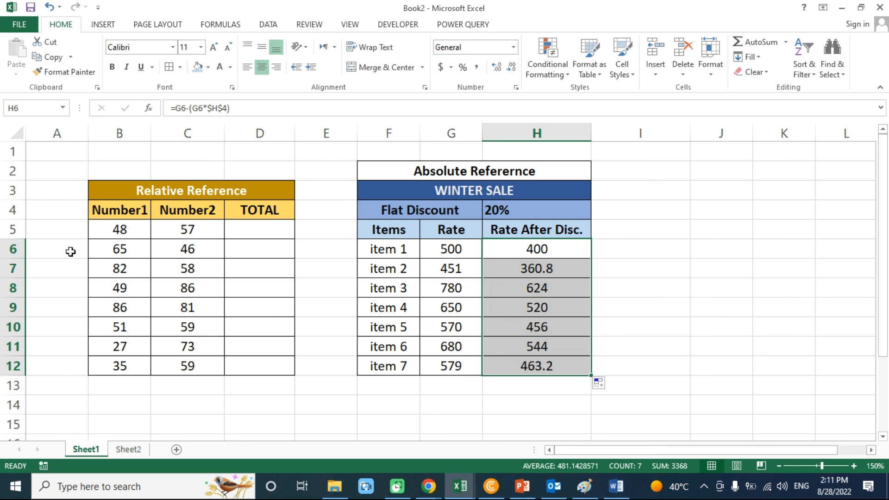
Step: Enter the formula =SUM(B5:C5) in cell D5 of the Relative Reference table and fill it down to D12
click(284, 234)
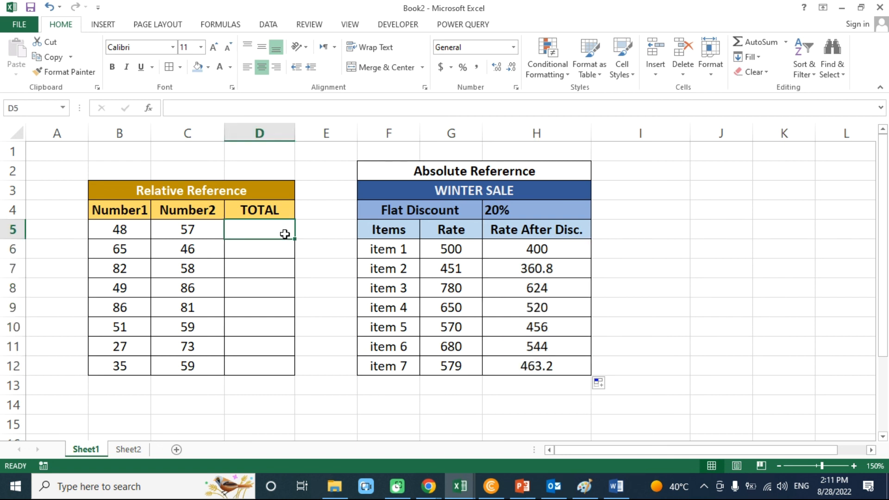
text(=SU)
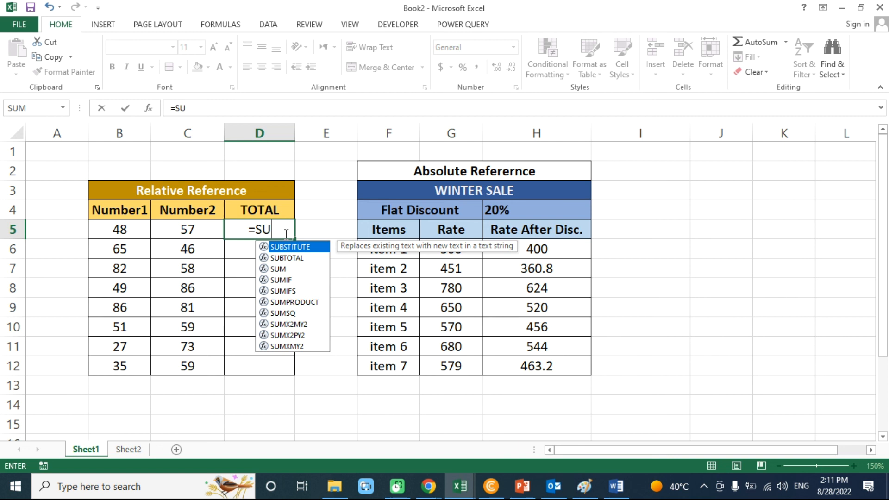
text(M()
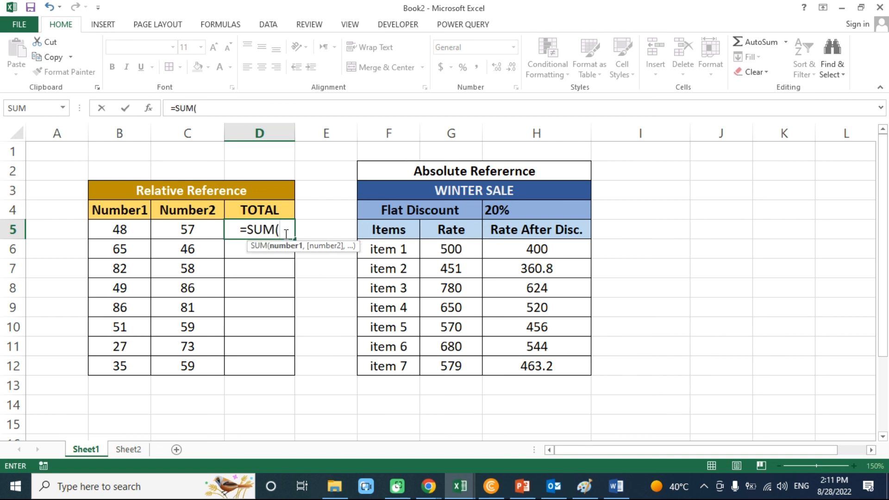
text(B)
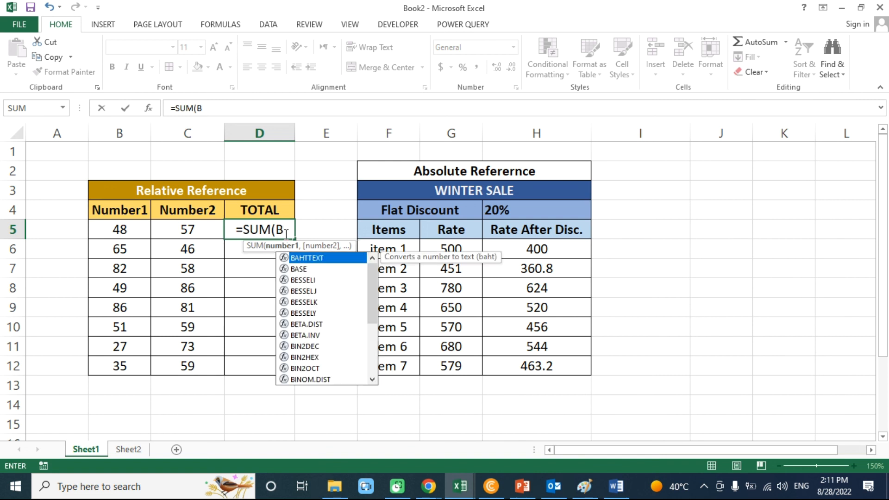
text(5)
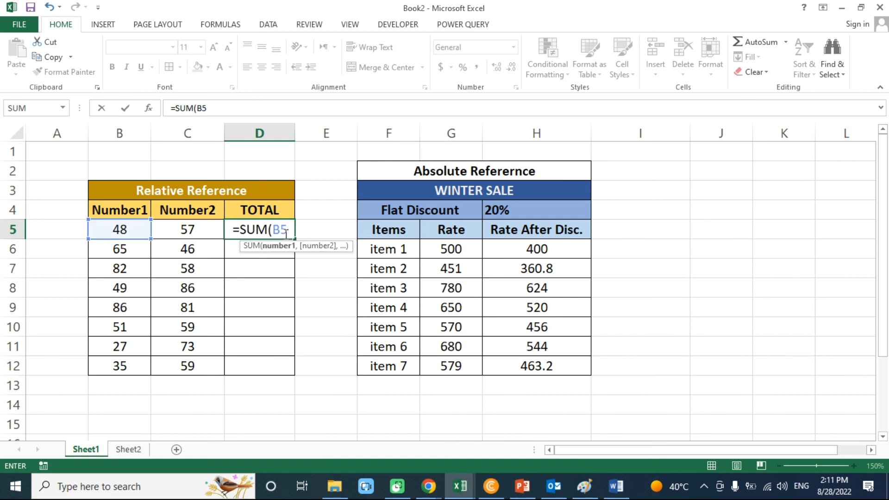
text(:C5)
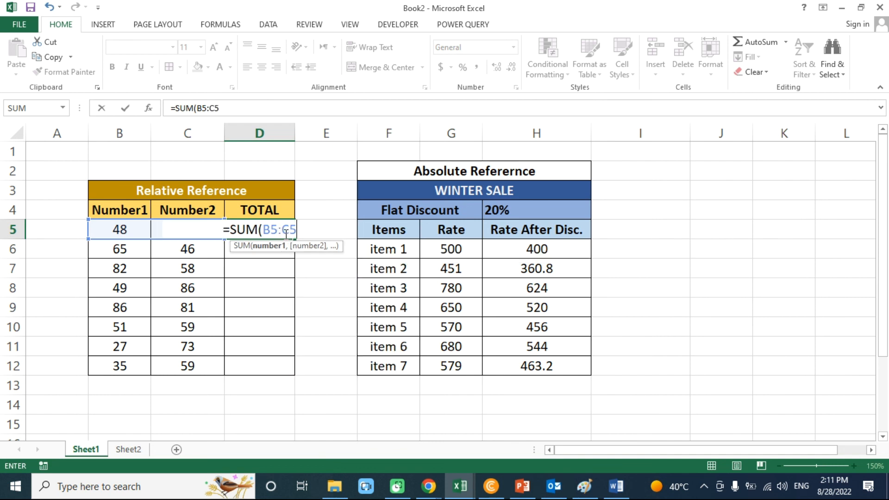
key(Return)
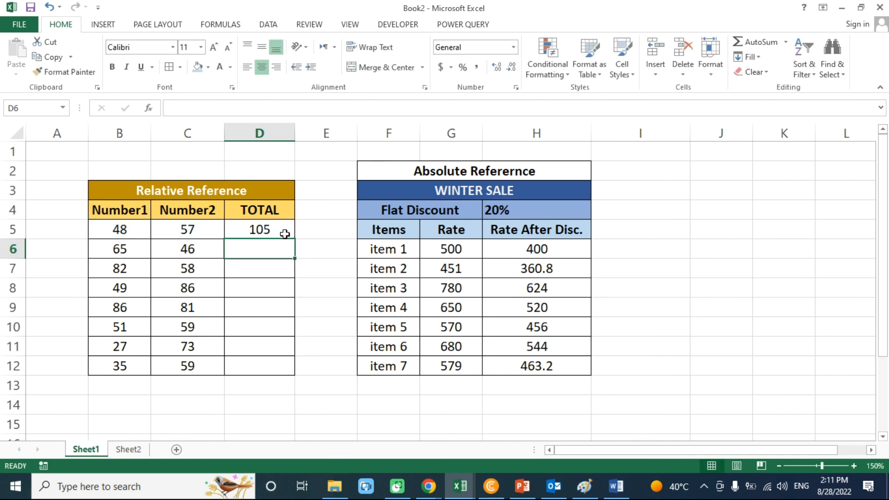
click(284, 234)
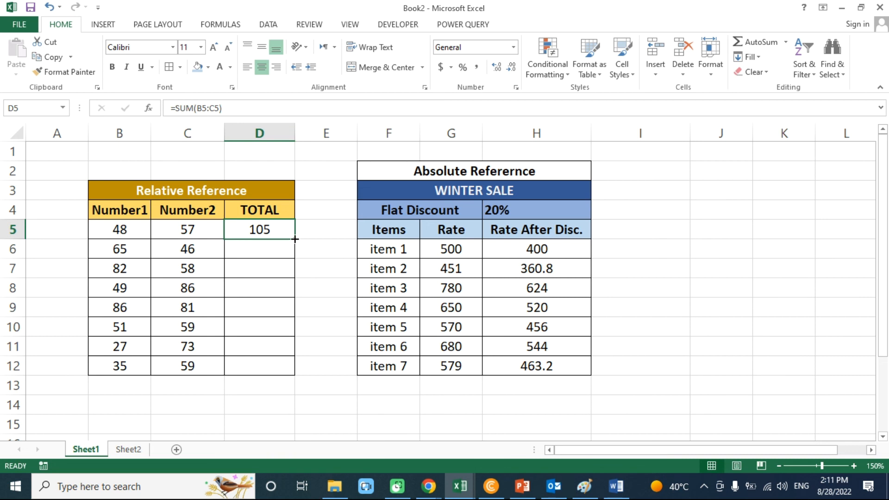
double_click(294, 239)
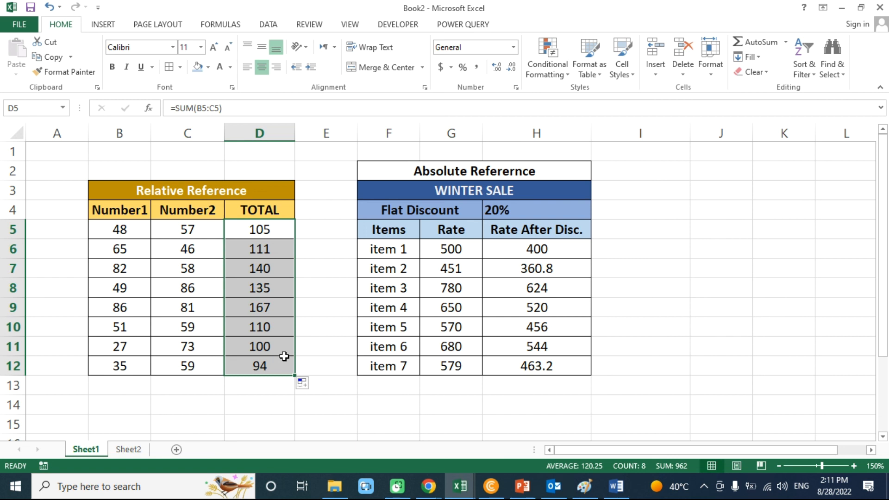
Step: Select the empty cells B2 to D2 above the Relative Reference table's heading
click(131, 169)
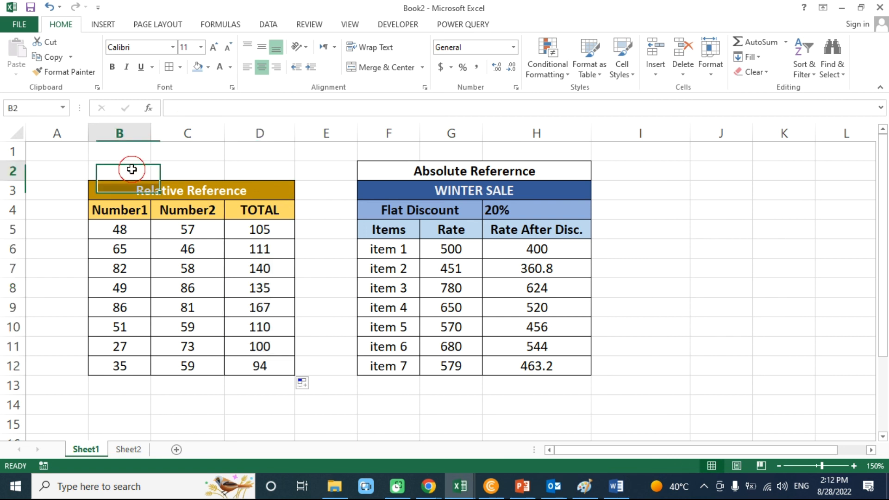
drag(132, 170, 238, 173)
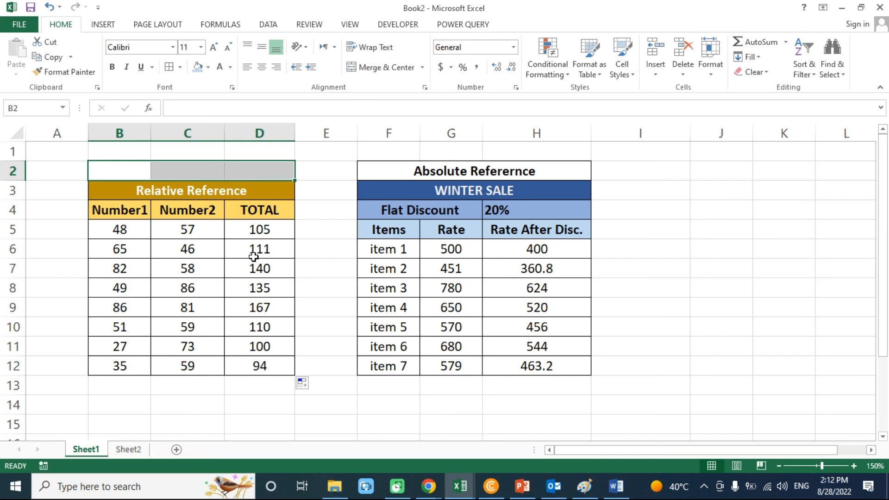